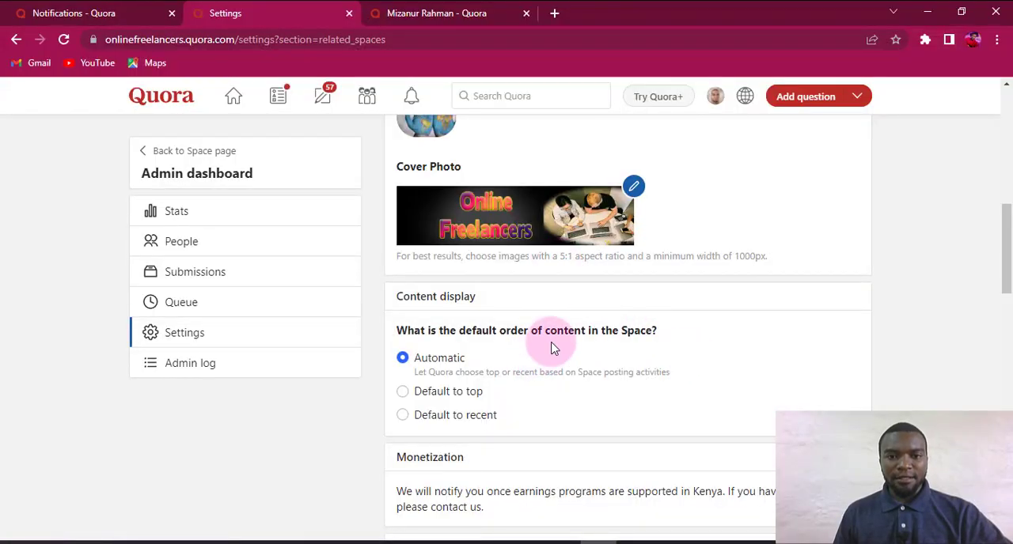
scroll(554, 336, "up", 2)
scroll(430, 362, "down", 1)
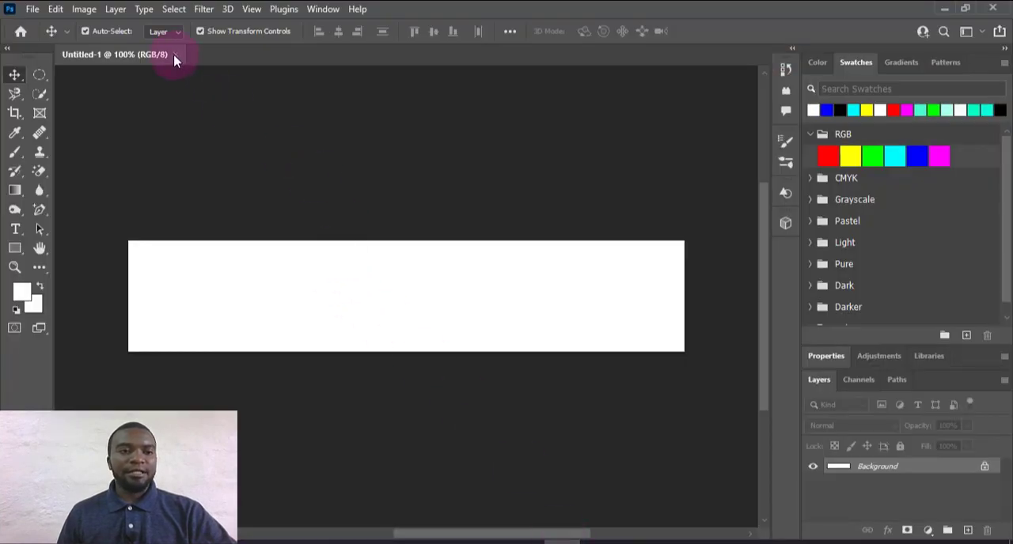
In Photoshop, close the open untitled document and create a new 750 × 150 px RGB document at 300 ppi with a white background
left_click(175, 55)
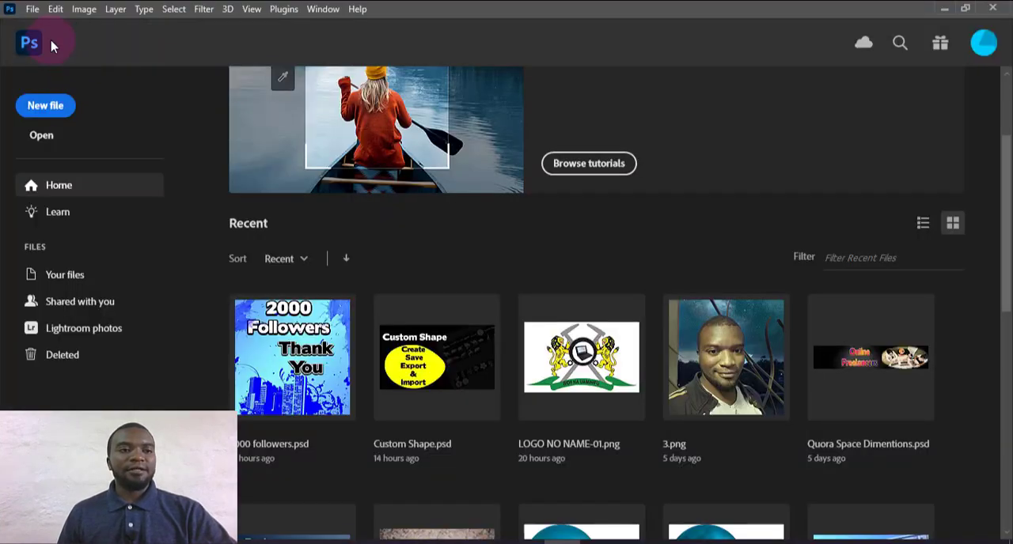
left_click(44, 111)
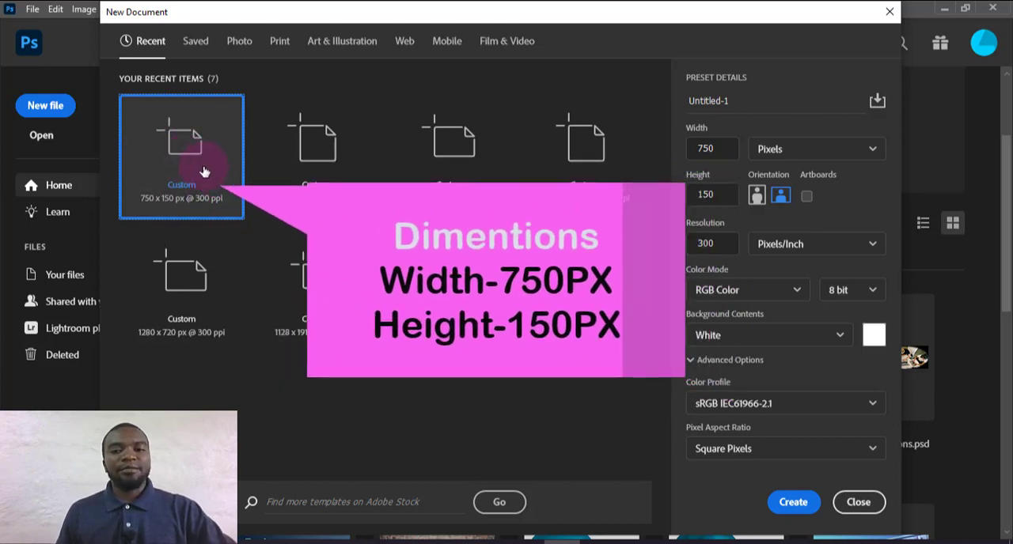
left_click(792, 504)
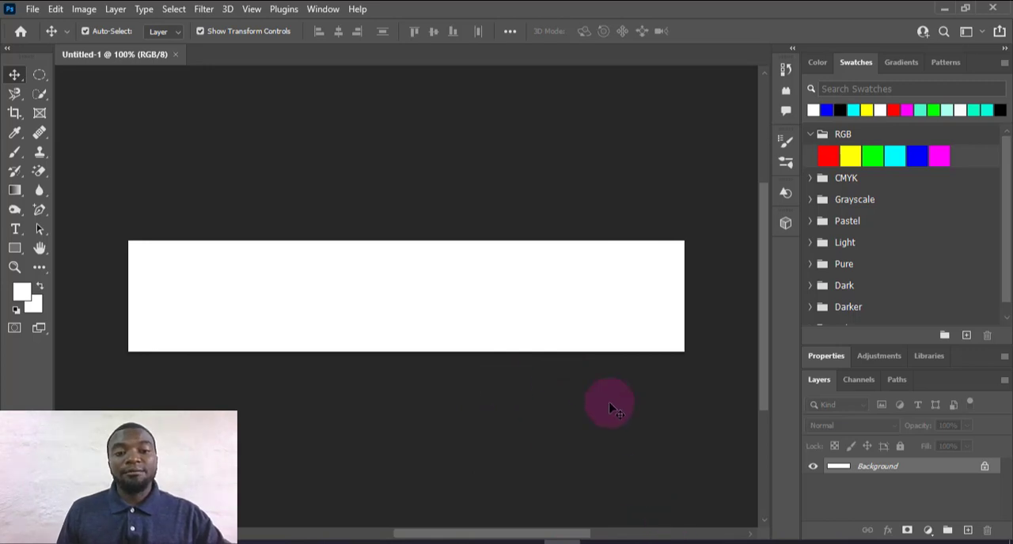
Add an empty layer above the background and draw a blue rectangle about 795 × 206 px on it, covering the whole canvas
left_click(967, 531)
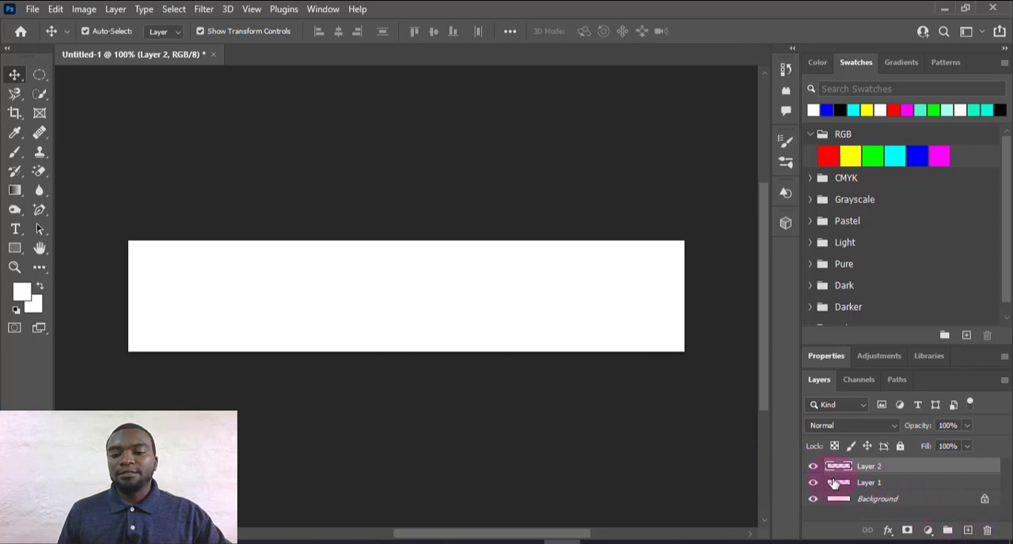
left_click(834, 483)
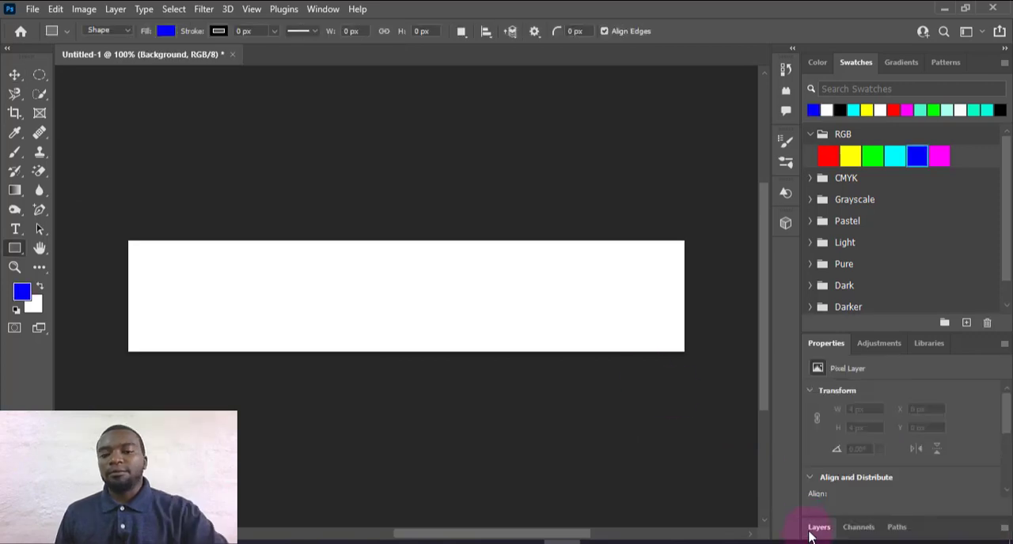
left_click(813, 531)
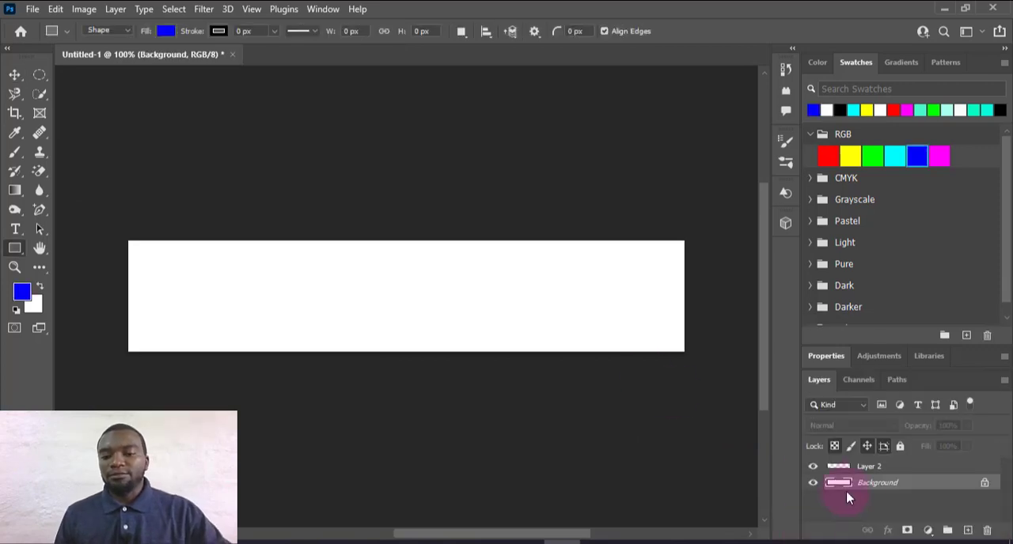
left_click(882, 472)
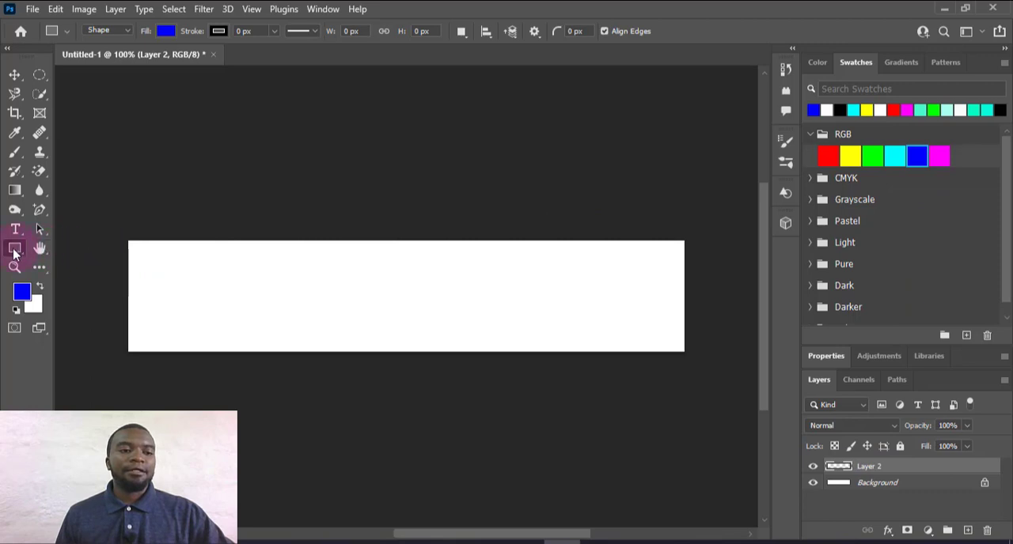
left_click_drag(109, 222, 697, 374)
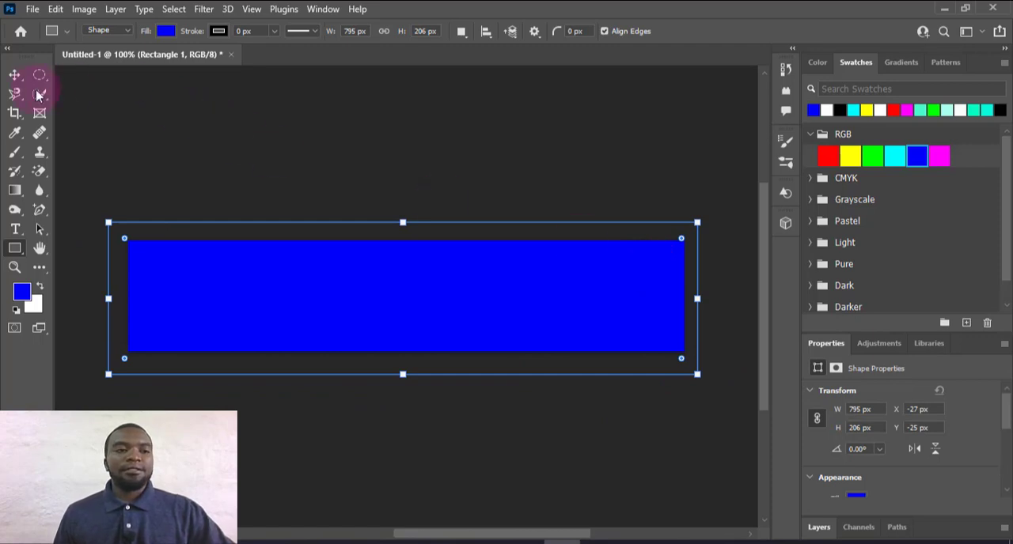
left_click(15, 74)
Add a Gradient Overlay effect to the rectangle layer and adjust the gradient's position on the canvas
left_click(820, 528)
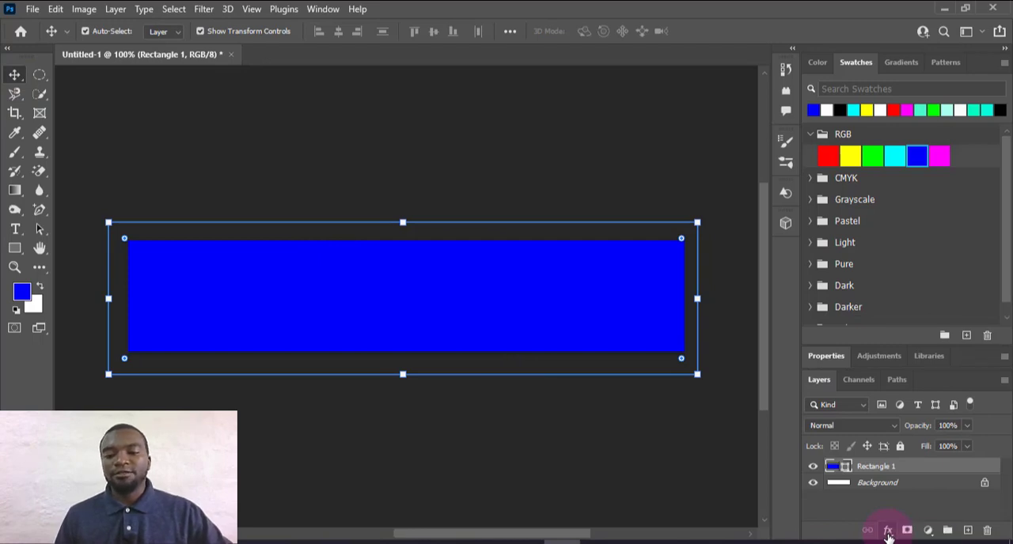
left_click(888, 533)
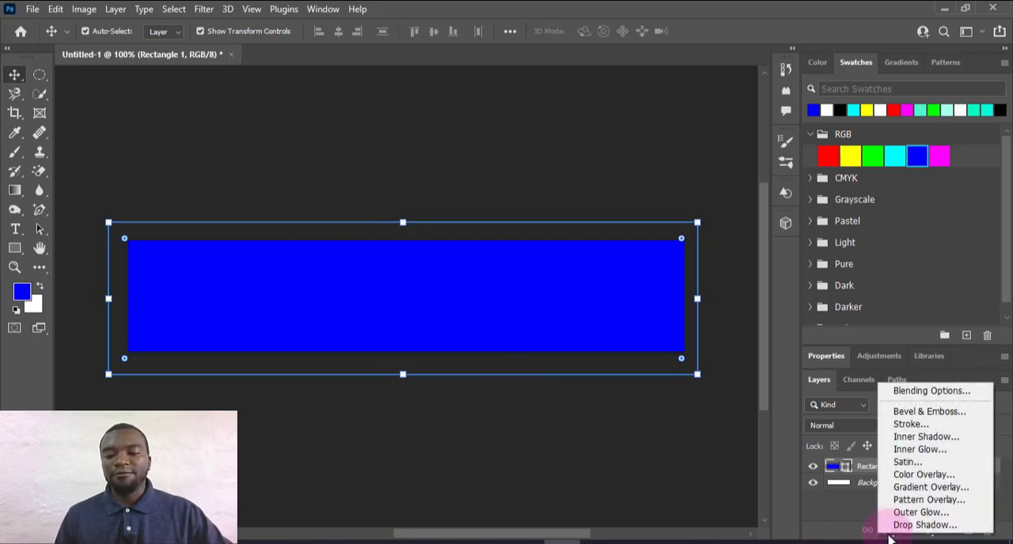
left_click(934, 487)
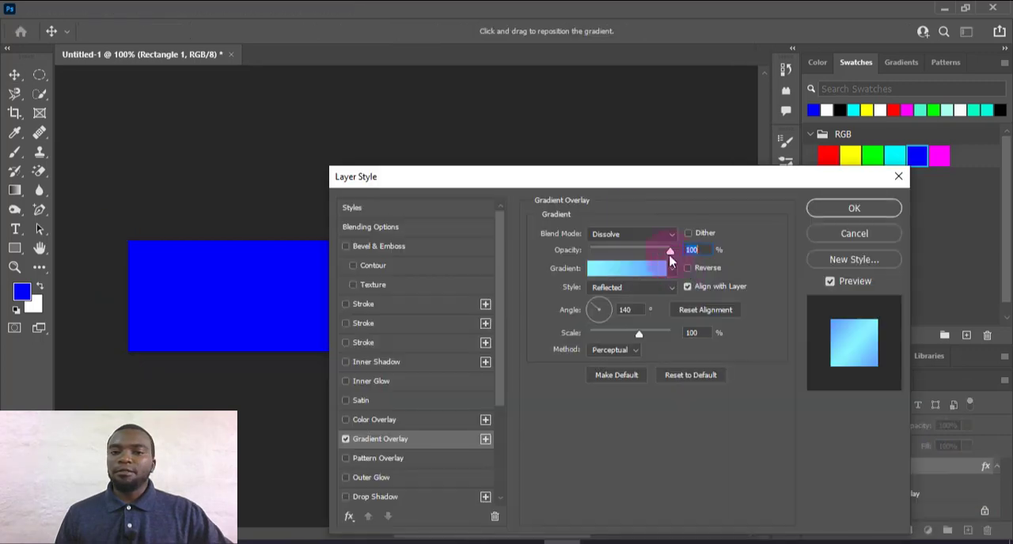
left_click_drag(617, 181, 812, 161)
left_click_drag(466, 268, 501, 283)
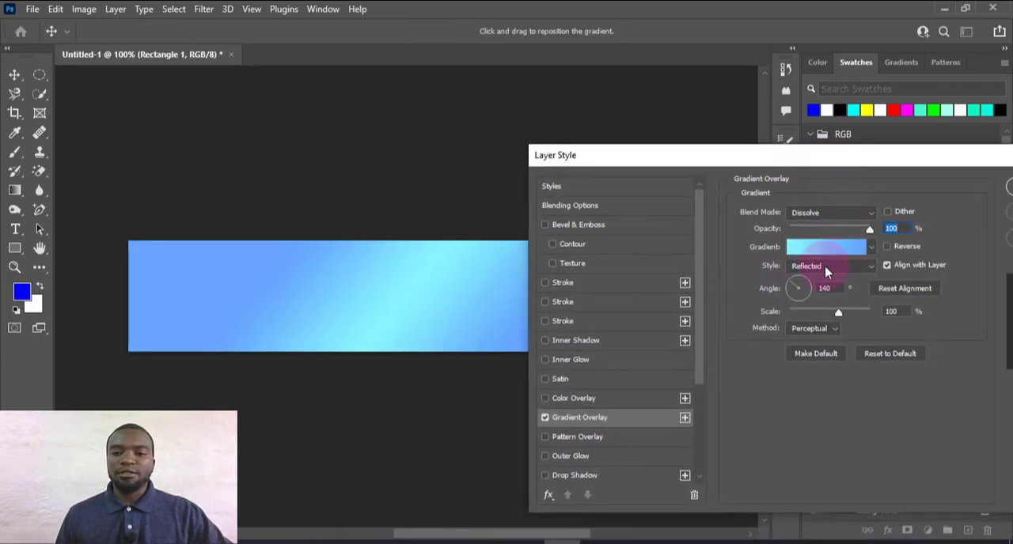
Try the purple-to-blue Blue_28 preset from the Blues group as the overlay's gradient
left_click(871, 249)
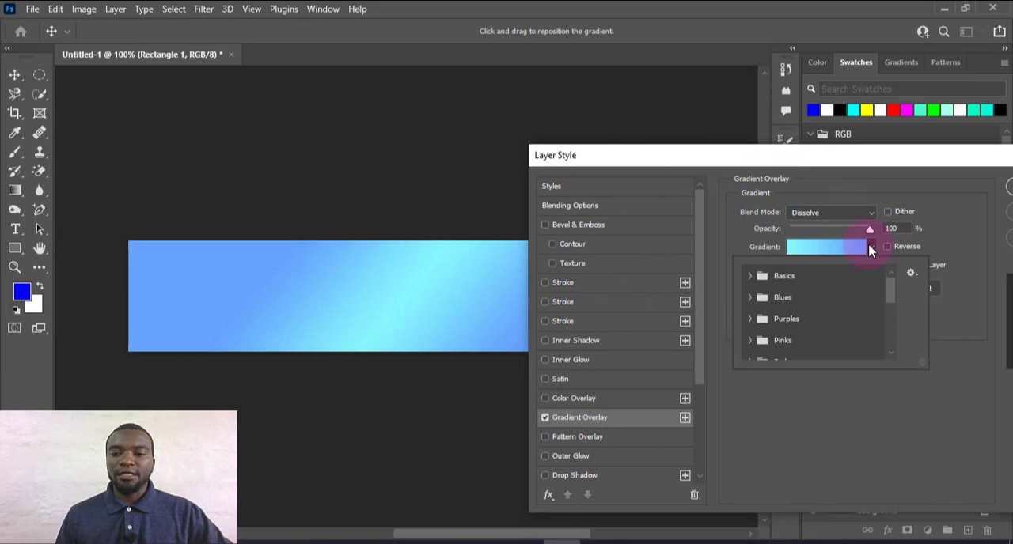
left_click(751, 298)
scroll(847, 339, "down", 2)
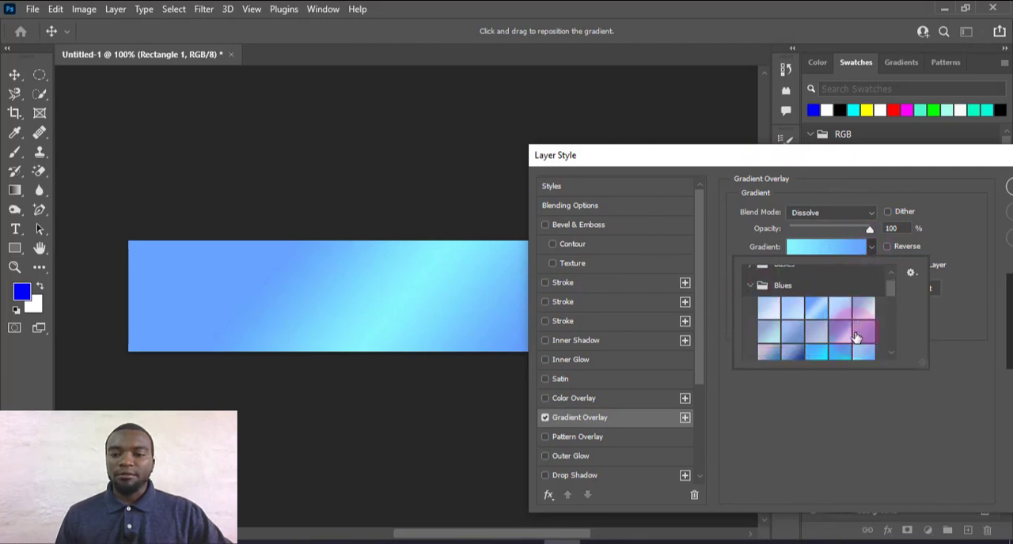
scroll(856, 337, "down", 3)
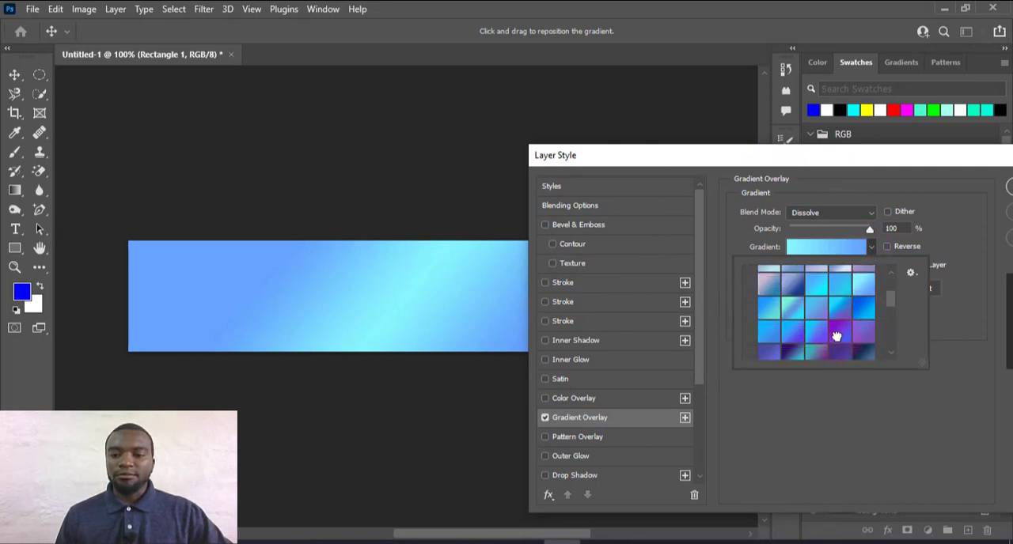
left_click(837, 336)
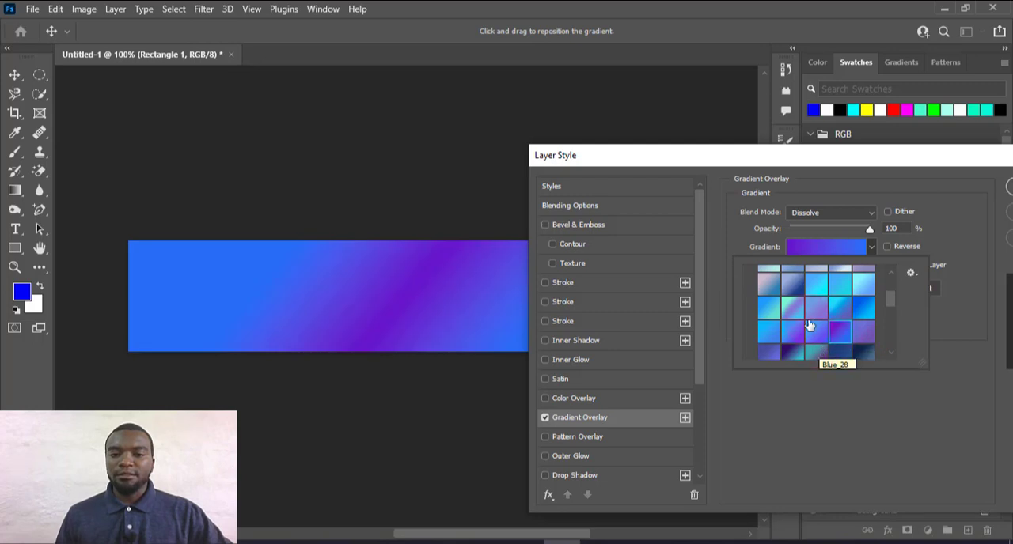
Choose the light cyan-to-blue preset from the Blues group for the gradient overlay and apply the layer style
scroll(875, 321, "up", 3)
left_click(870, 329)
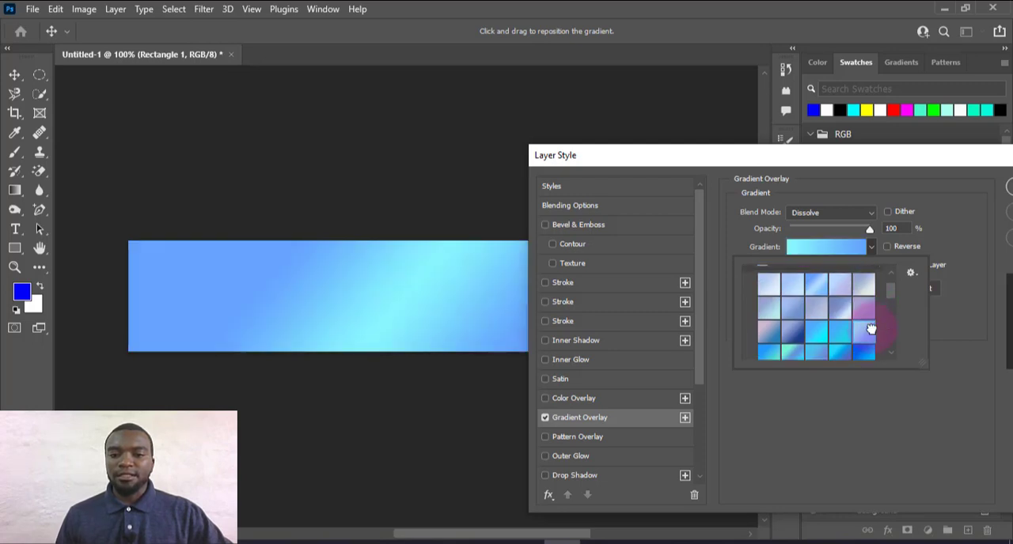
left_click_drag(955, 155, 549, 203)
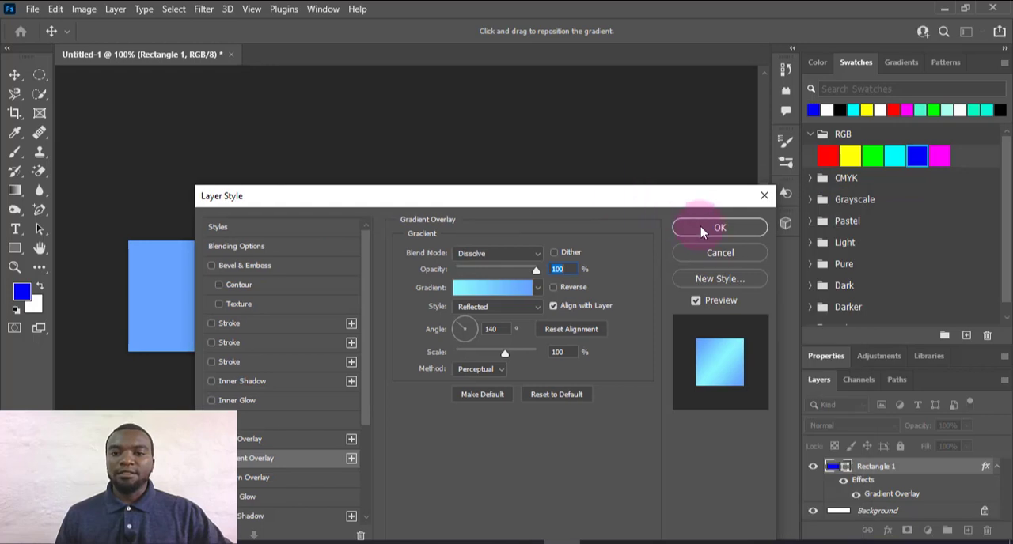
left_click(700, 226)
Add a new layer above the rectangle and insert the horizontal text "Graphics Design" near the canvas's upper-left corner
left_click(859, 471)
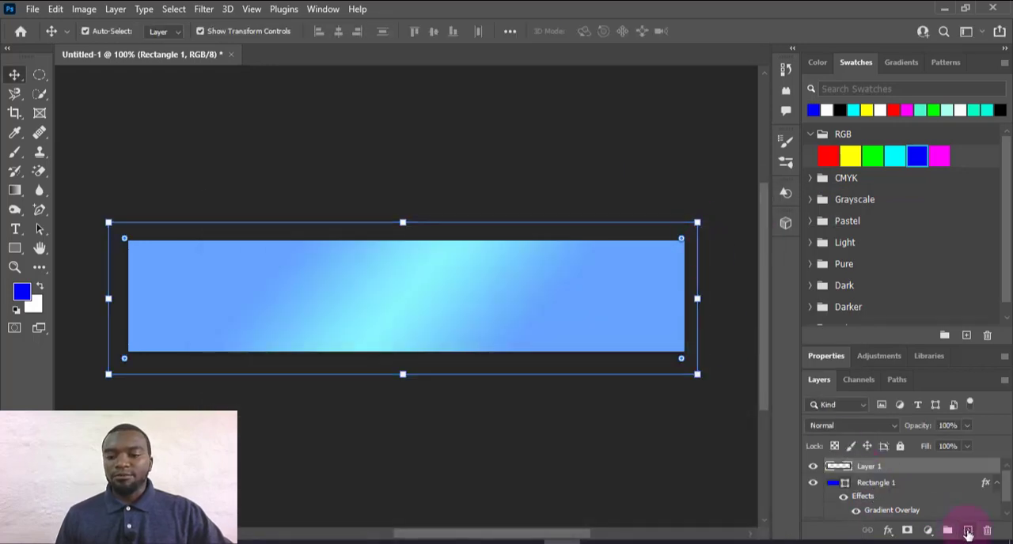
left_click(967, 531)
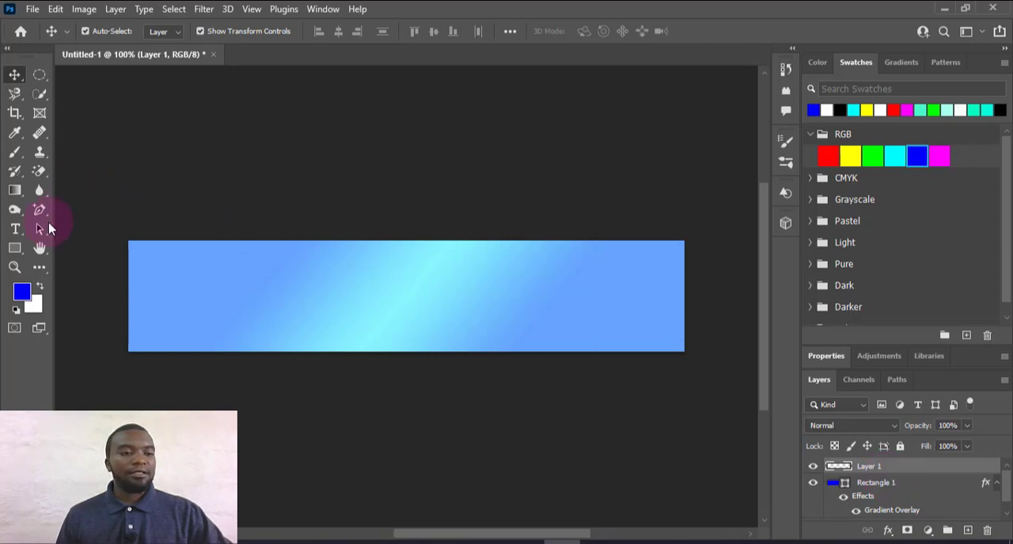
left_click(15, 229)
right_click(16, 231)
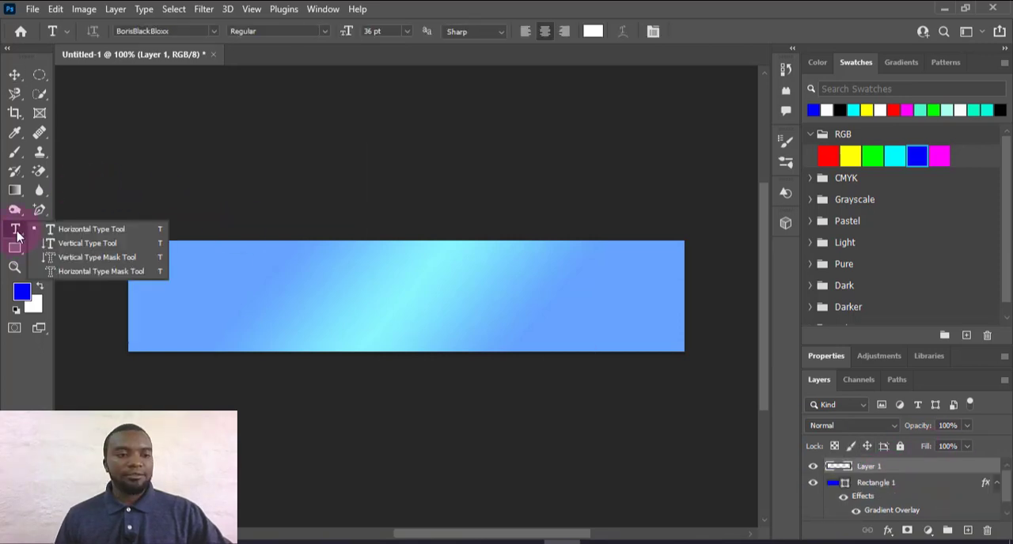
left_click(148, 256)
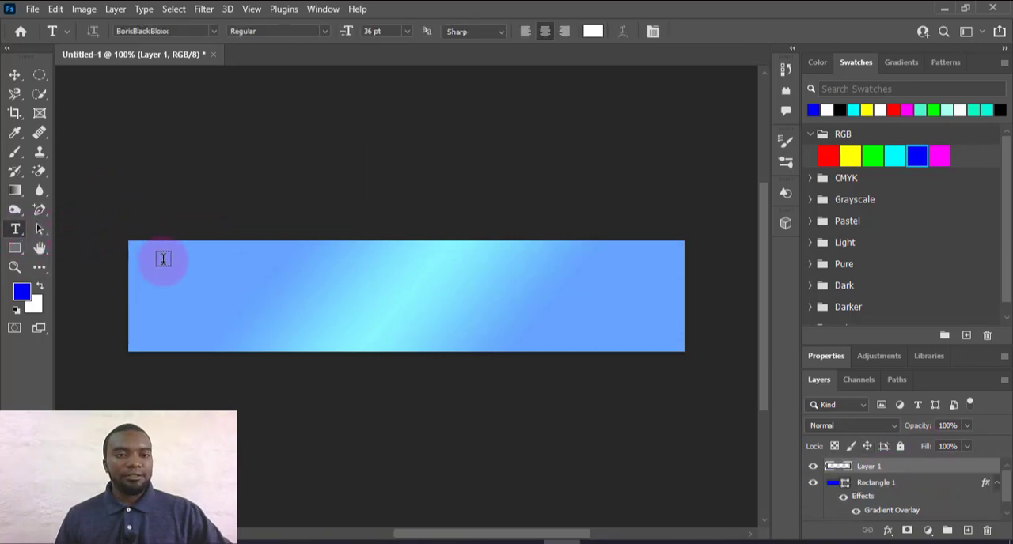
left_click(163, 257)
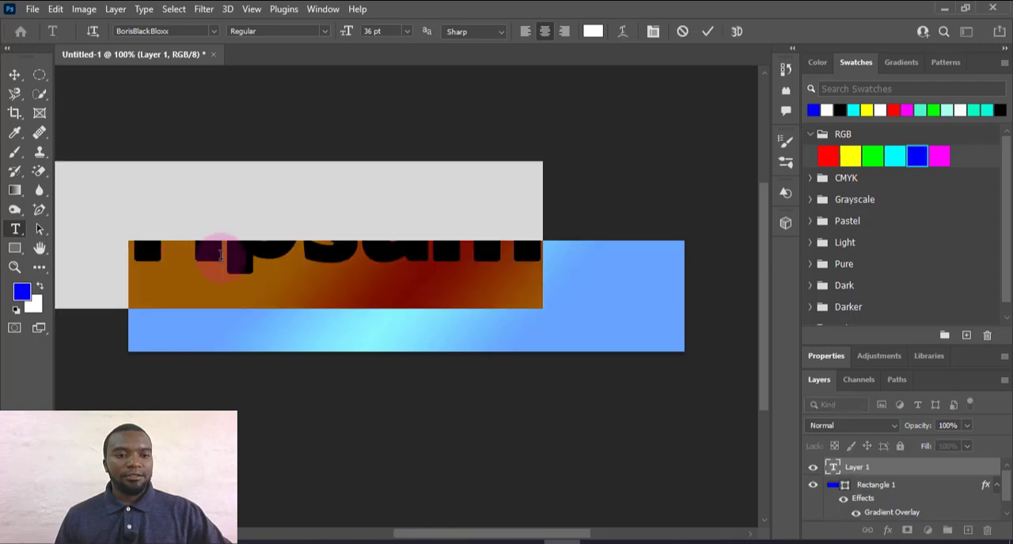
right_click(295, 269)
left_click(332, 296)
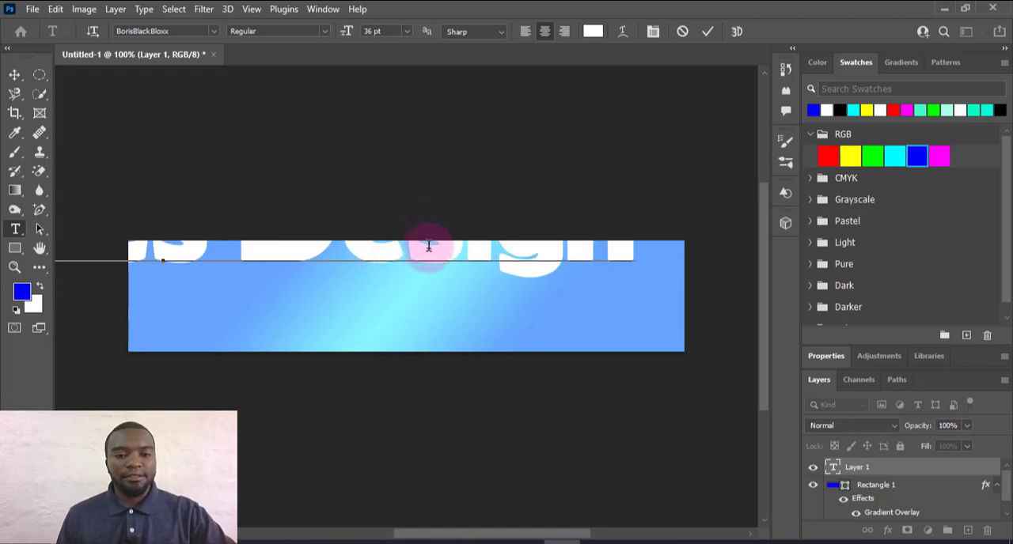
Set the size of all the "Graphics Design" text to 11 pt and commit the text
key("ctrl+a")
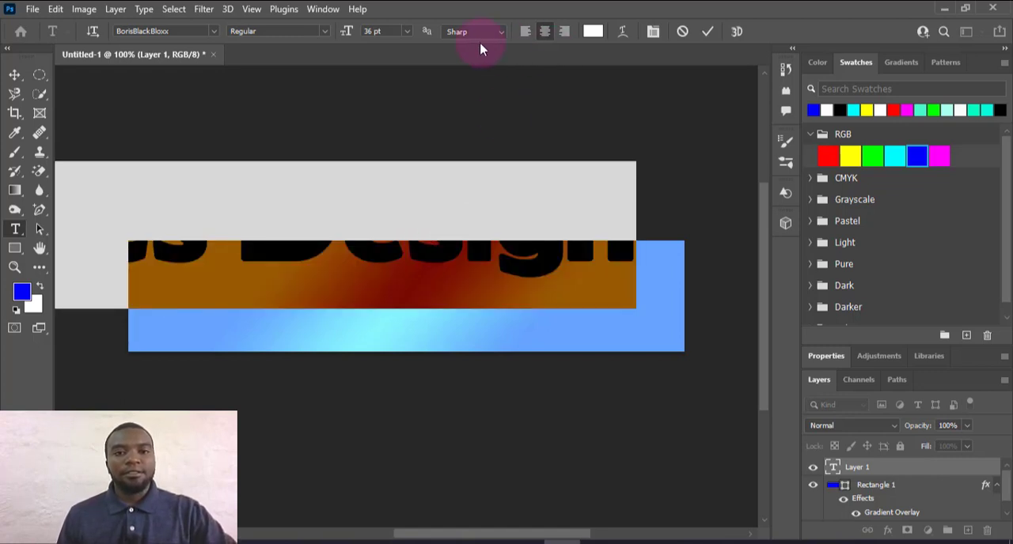
left_click(407, 32)
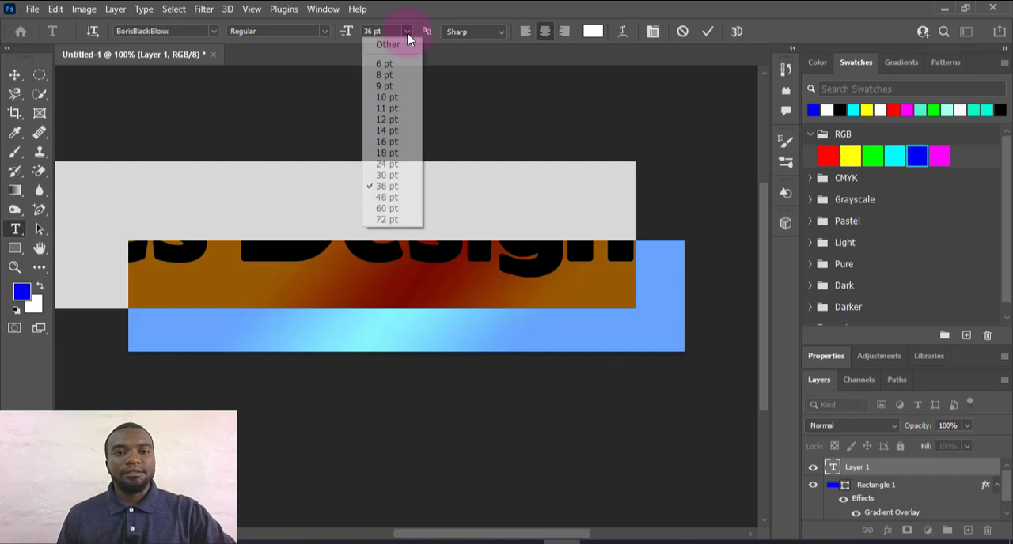
left_click(396, 145)
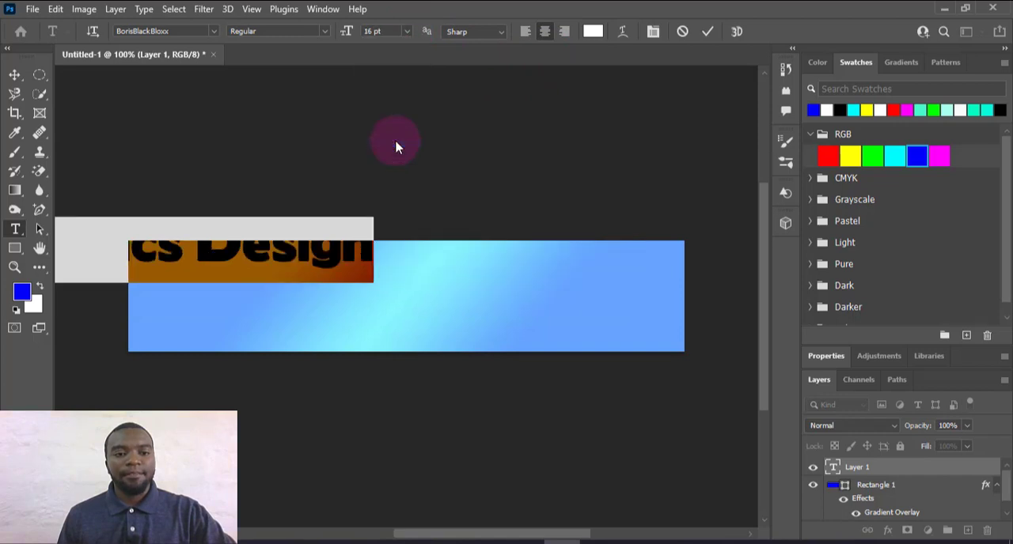
left_click(408, 33)
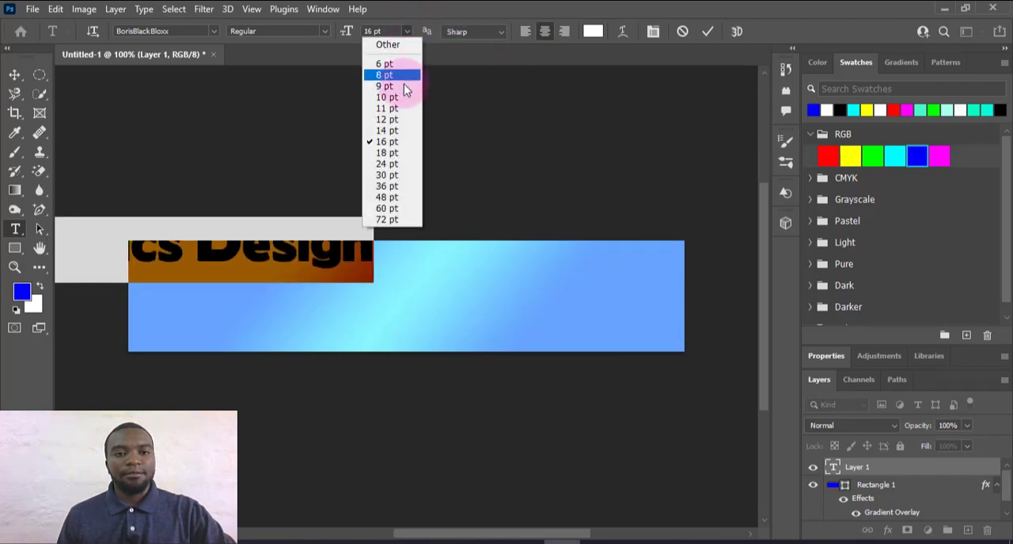
left_click(398, 110)
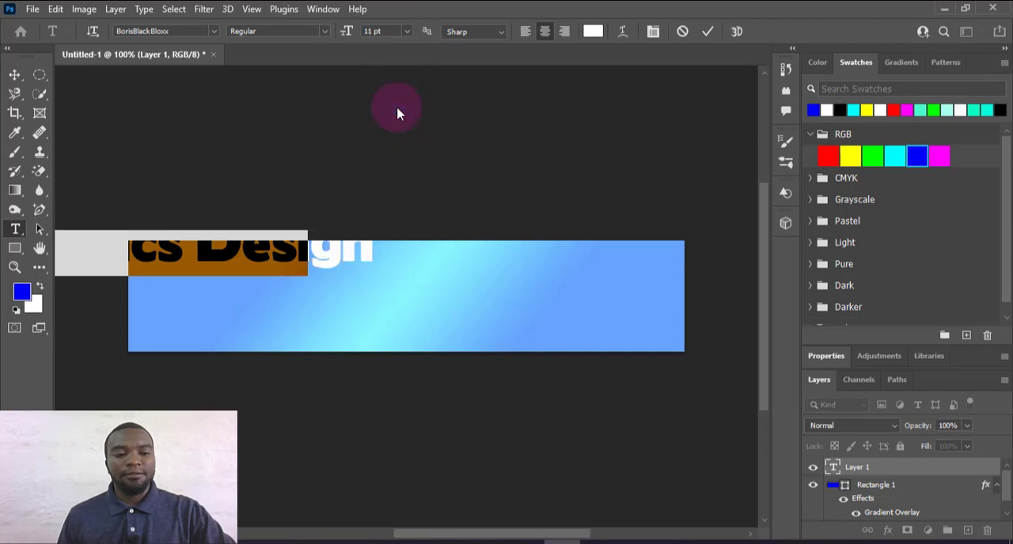
left_click(708, 31)
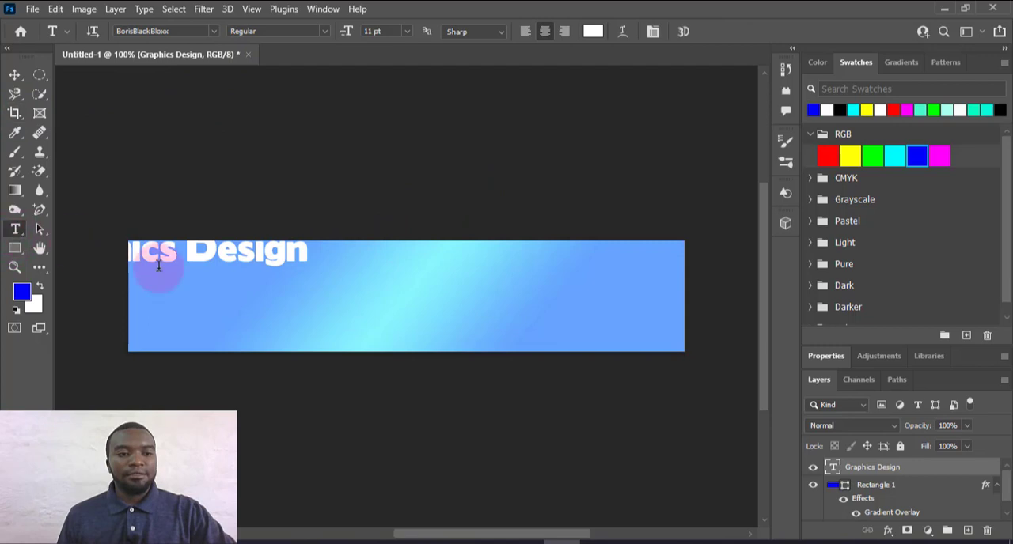
Move the "Graphics Design" text fully inside the upper-left part of the banner and recolour it black
left_click(15, 75)
left_click_drag(195, 248, 334, 283)
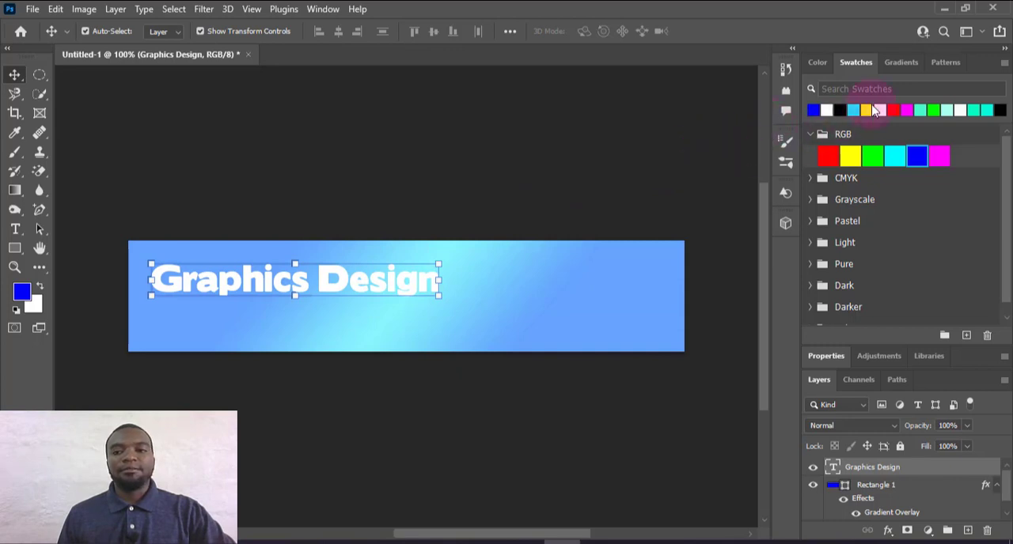
left_click(842, 108)
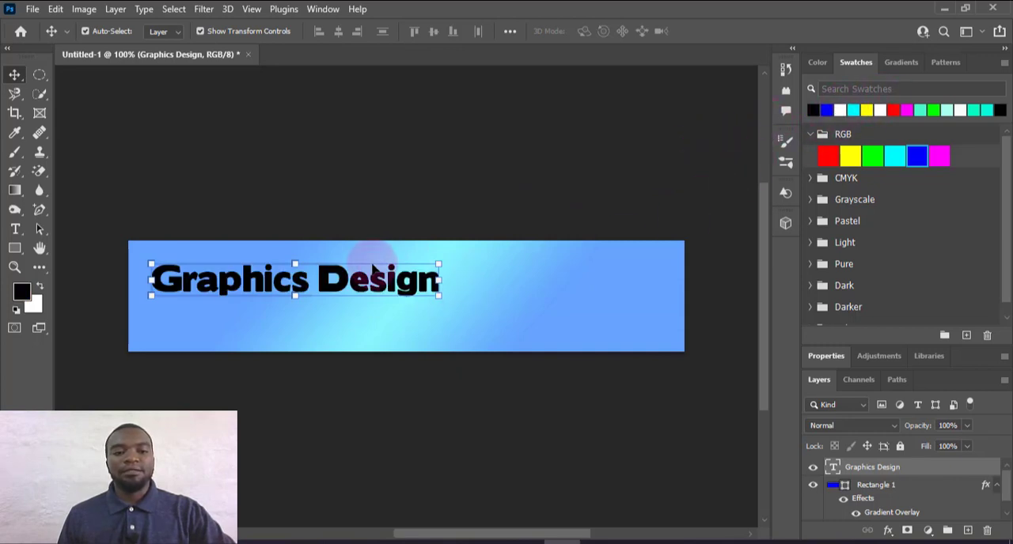
left_click_drag(348, 281, 348, 276)
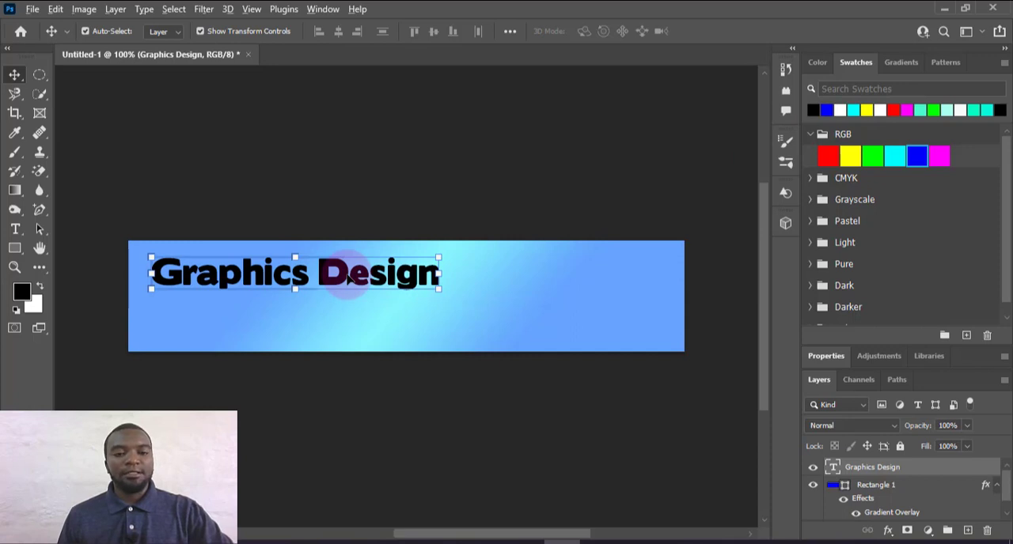
Duplicate the "Graphics Design" text and place the copy just below the original
left_click_drag(348, 278, 360, 325)
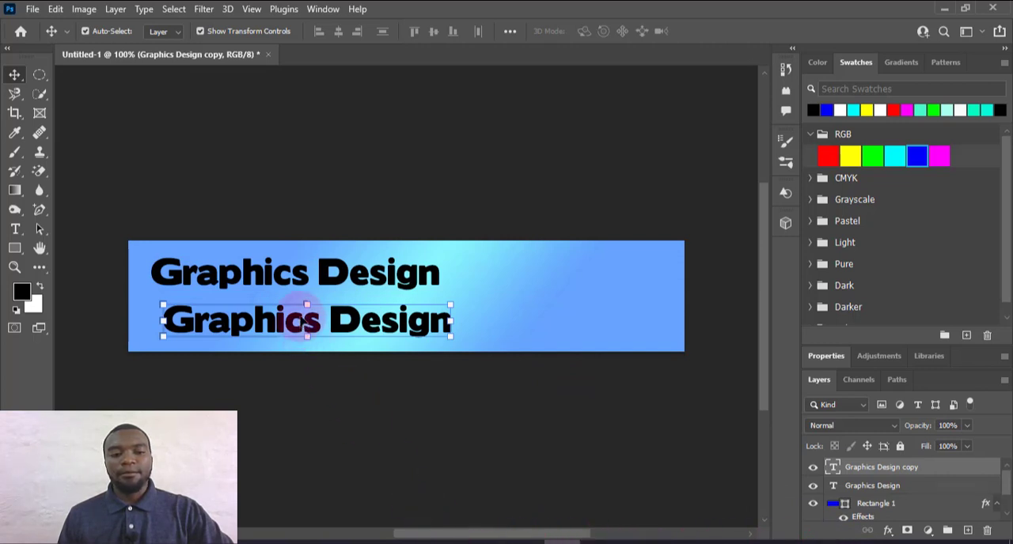
Replace the duplicated lower text with "Tips" and commit the edit
double_click(307, 320)
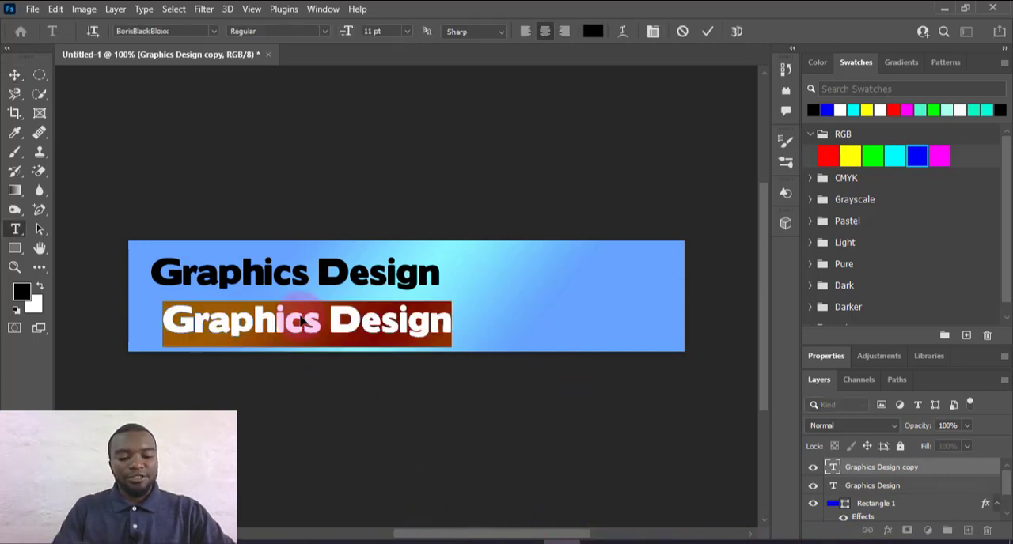
type("Tip")
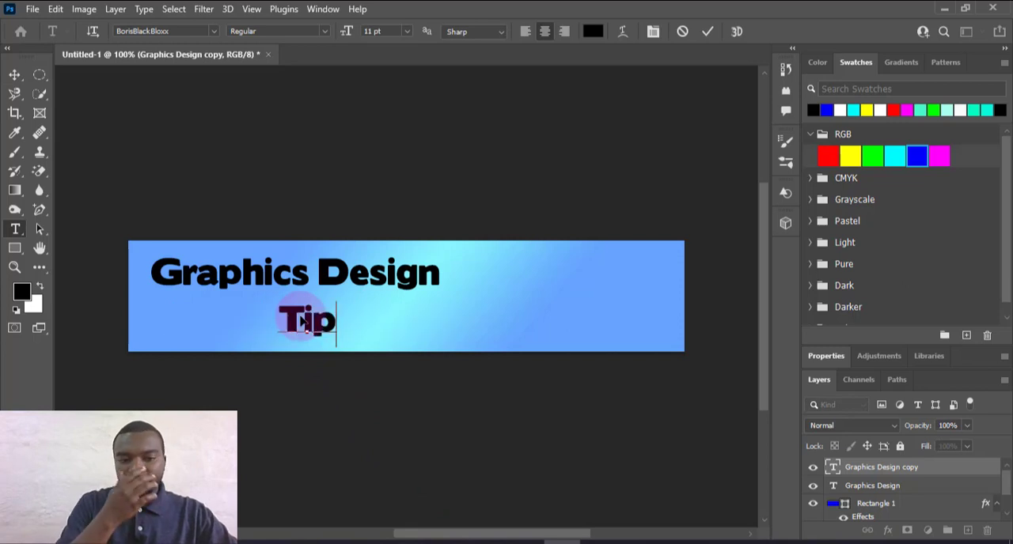
type("s")
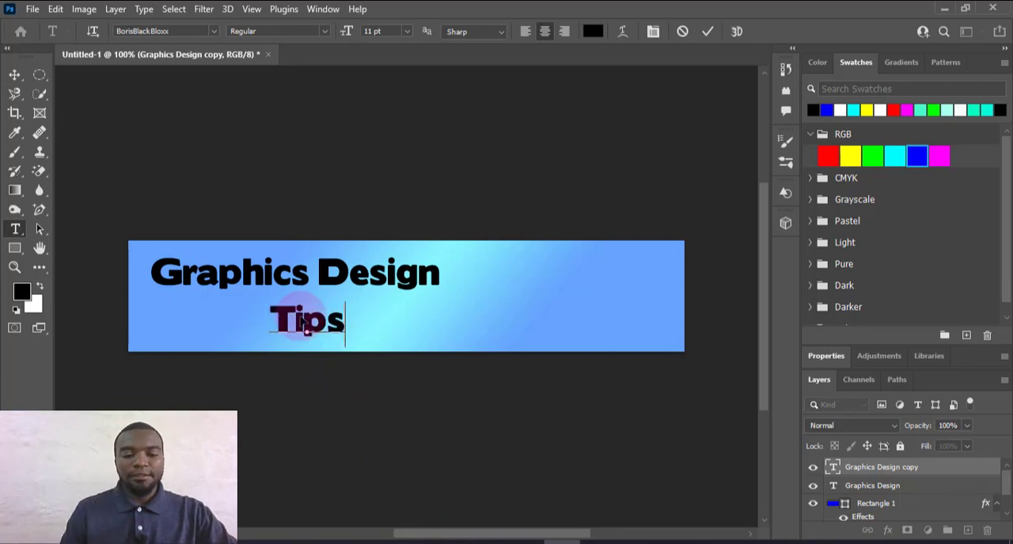
left_click(707, 35)
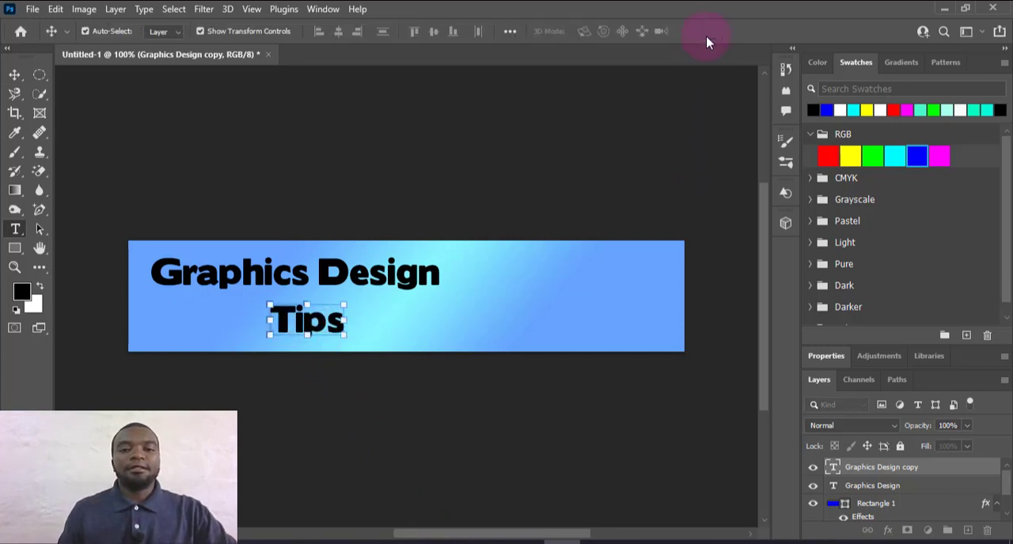
Shift the "Graphics Design" text close to the banner's left edge and move "Tips" left beneath it
left_click(500, 346)
left_click(402, 279)
left_click_drag(396, 280, 386, 281)
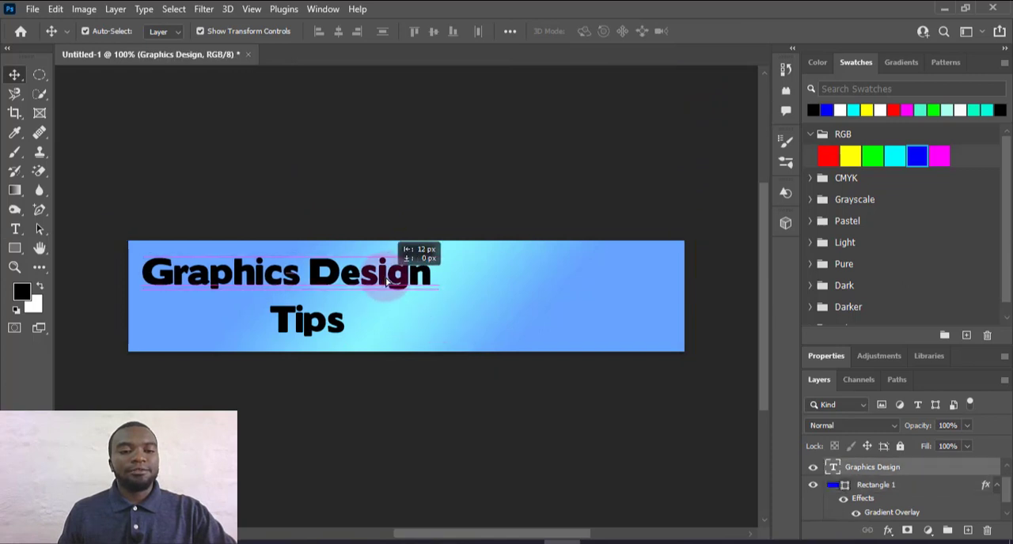
left_click_drag(334, 319, 269, 316)
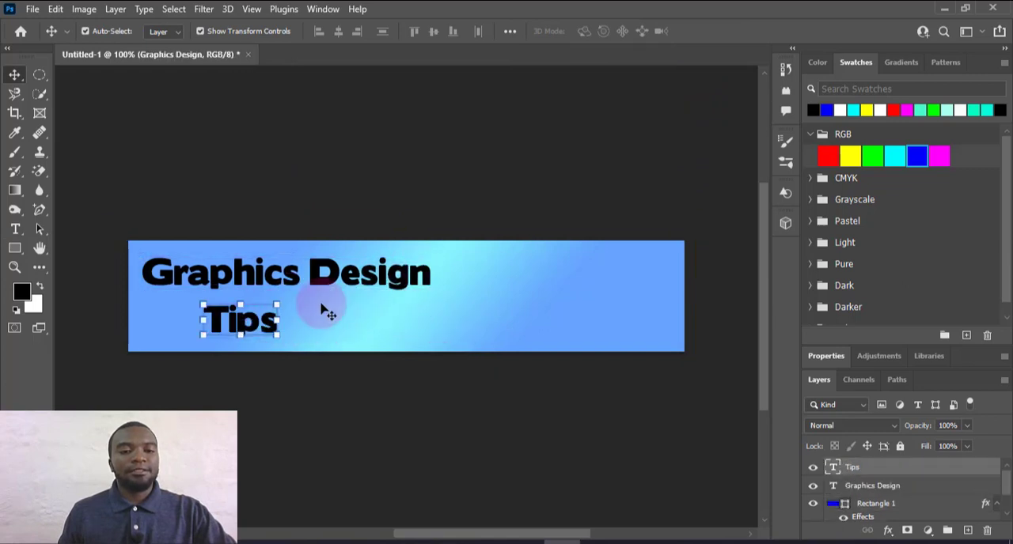
left_click_drag(357, 283, 347, 282)
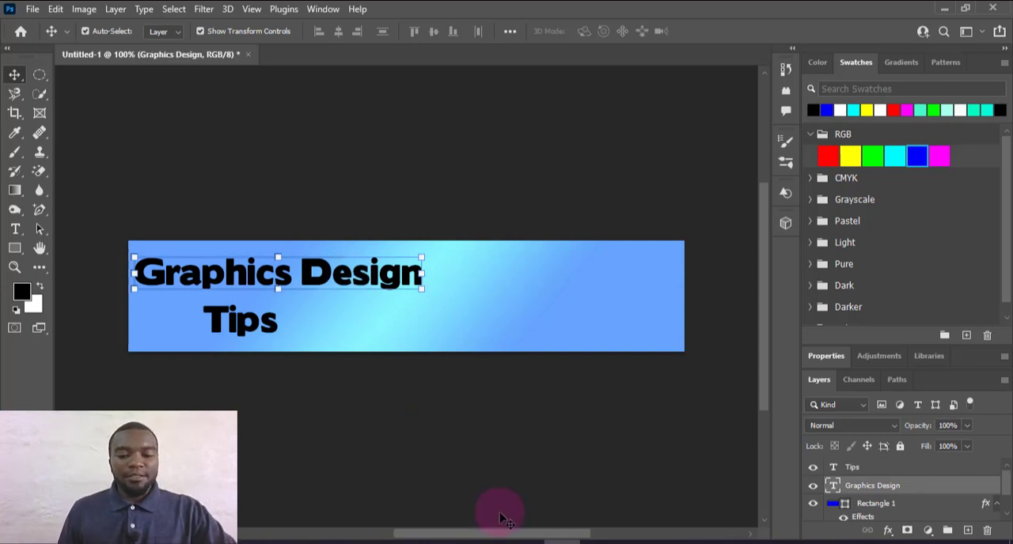
Place the image colored-pencils-374771_1920 from the CHROME DOWNLOADS folder as an embedded object
left_click(32, 9)
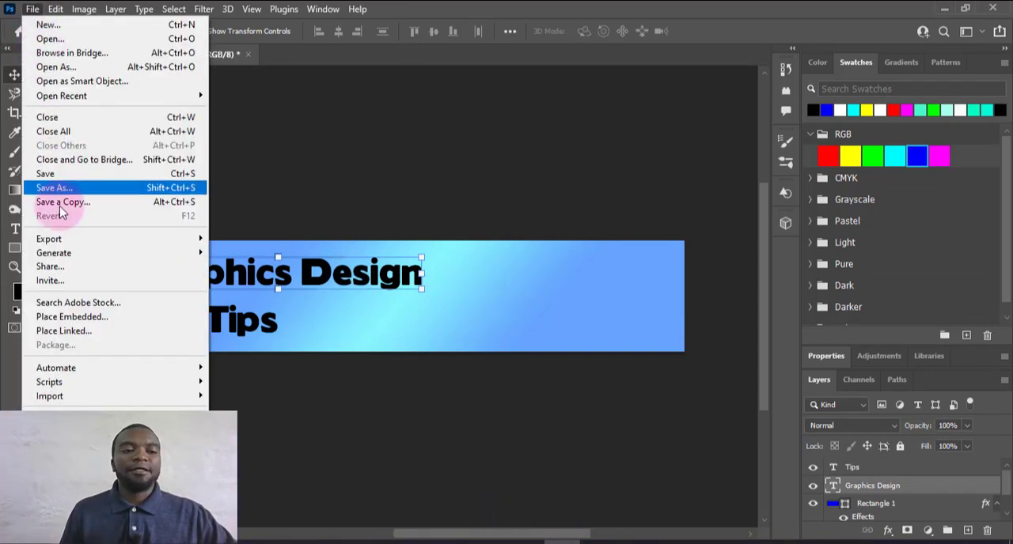
left_click(76, 323)
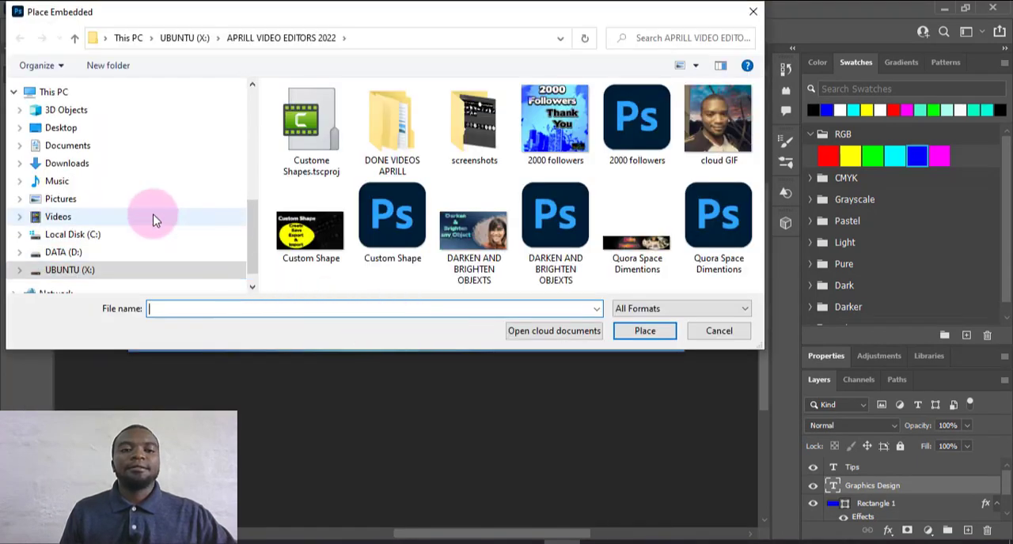
scroll(177, 193, "up", 1)
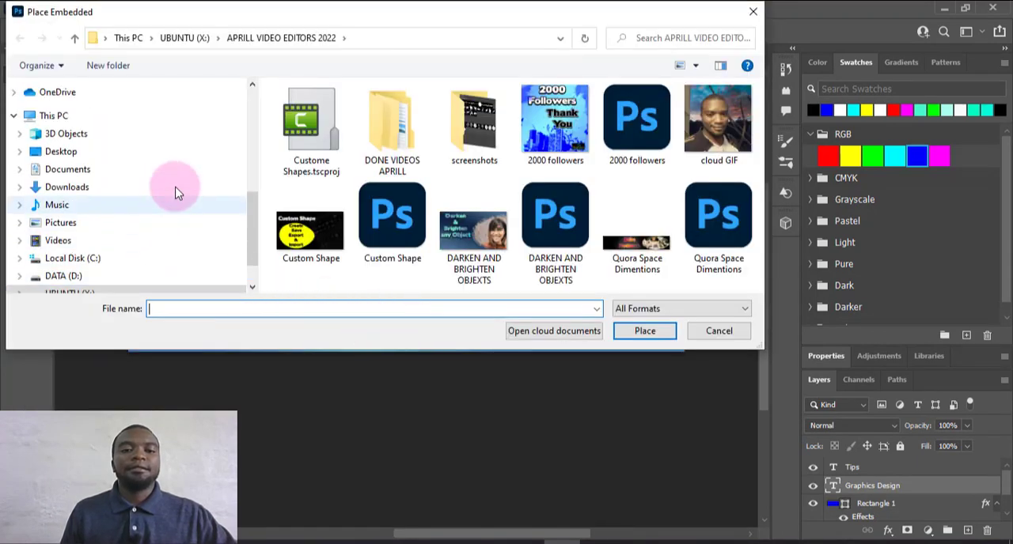
scroll(178, 193, "up", 5)
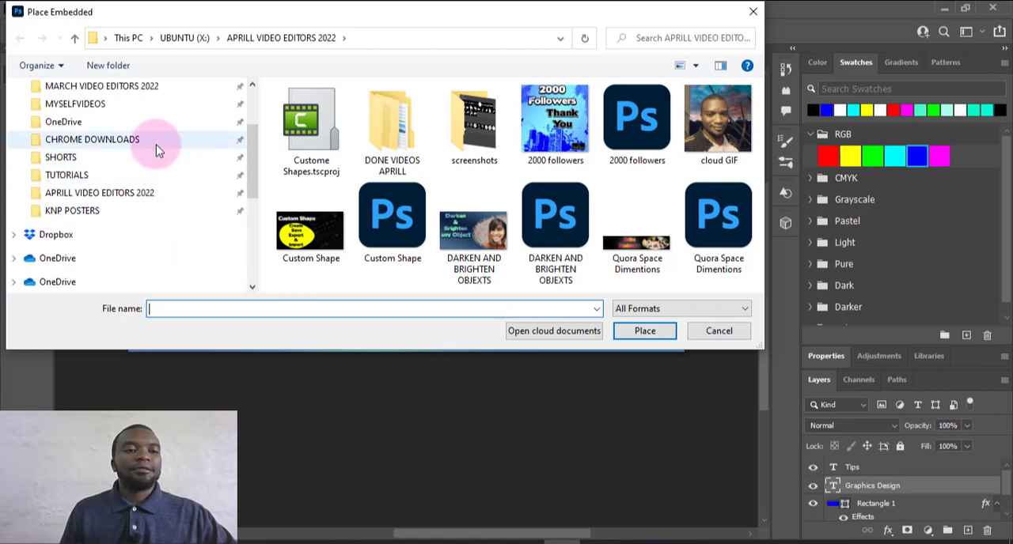
left_click(156, 145)
scroll(529, 172, "down", 3)
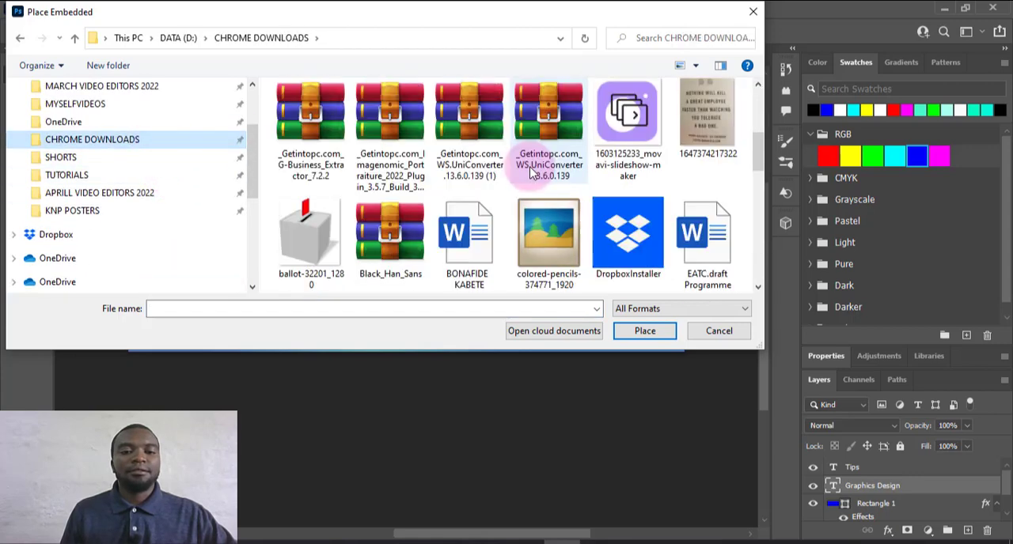
left_click(549, 237)
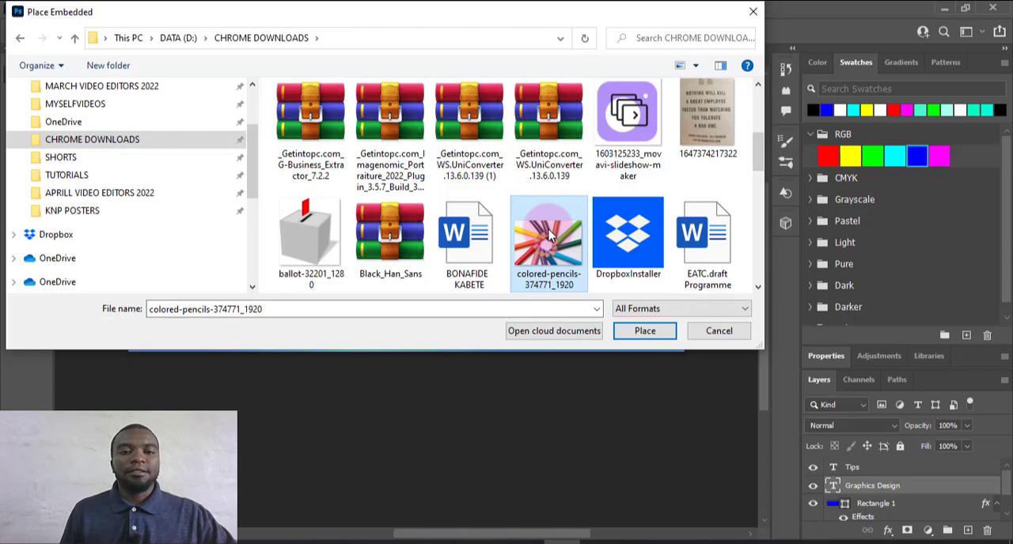
left_click(644, 331)
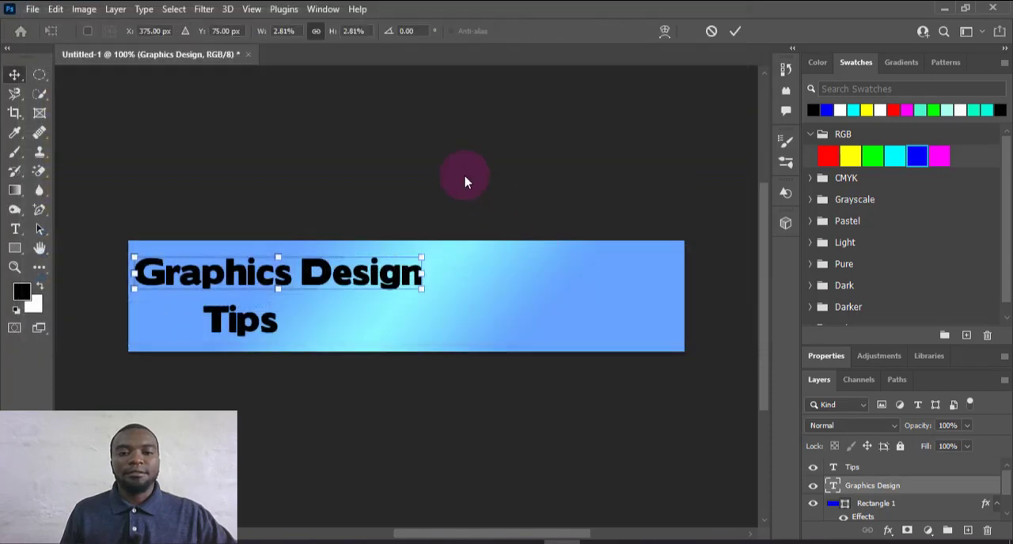
Move the pencils image to the banner's right end, scale it to about 4.16% to fill the banner's height, and commit the placement
mouse_move(462, 287)
left_mouse_down()
mouse_move(557, 277)
mouse_move(691, 283)
left_mouse_up()
left_click_drag(502, 357, 407, 404)
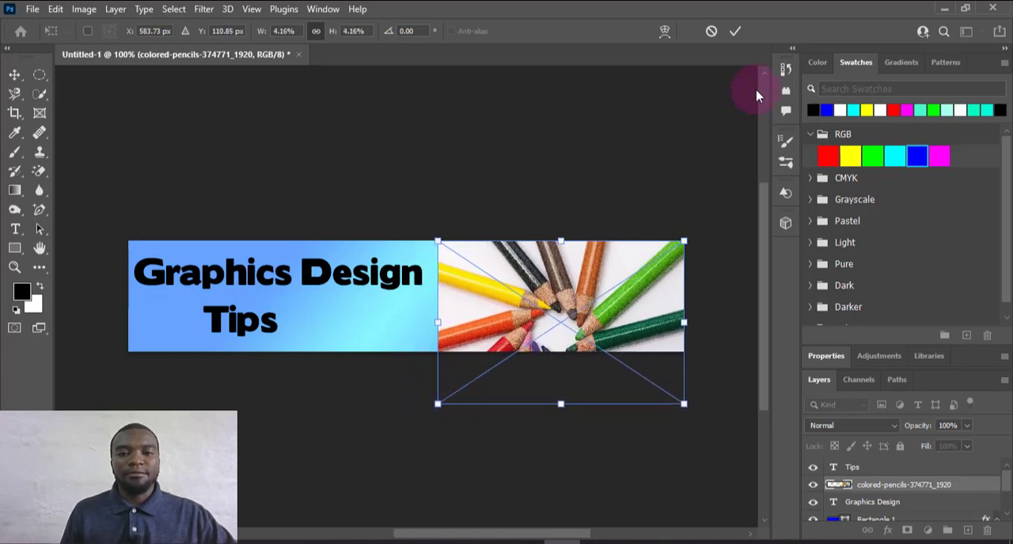
left_click(735, 31)
left_click(696, 147)
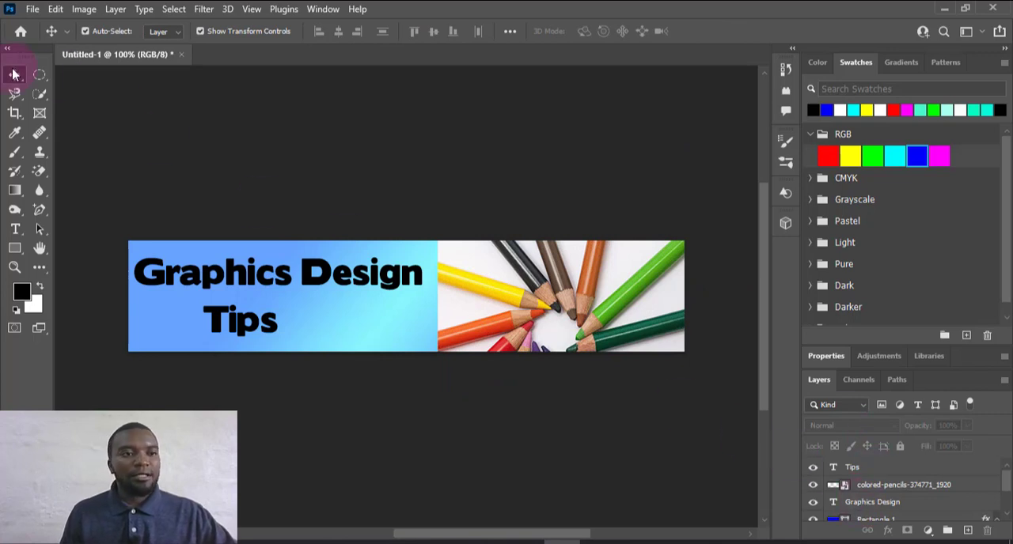
Draw a wide elliptical marquee selection over the pencils image and make the colored-pencils-374771_1920 layer active
left_click(43, 80)
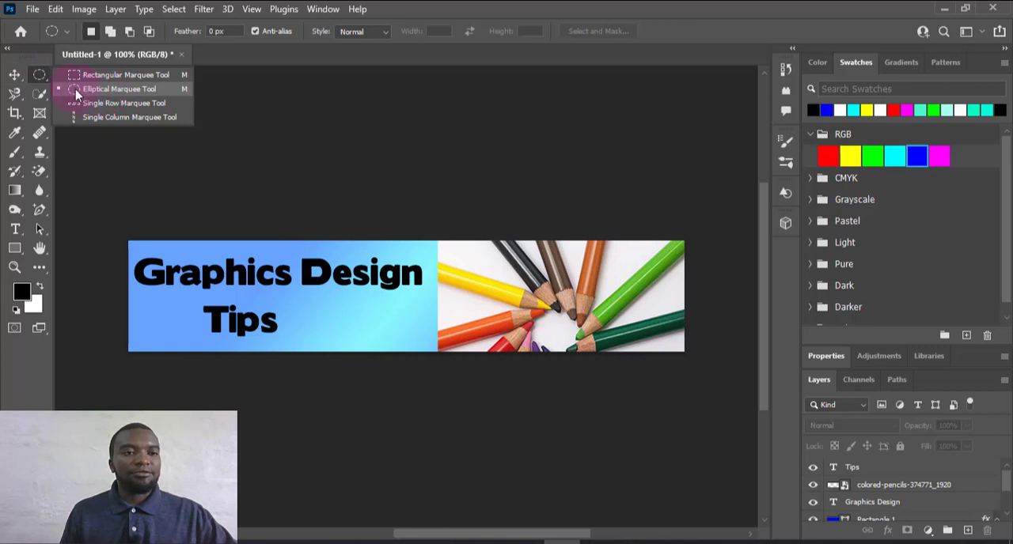
left_click(95, 89)
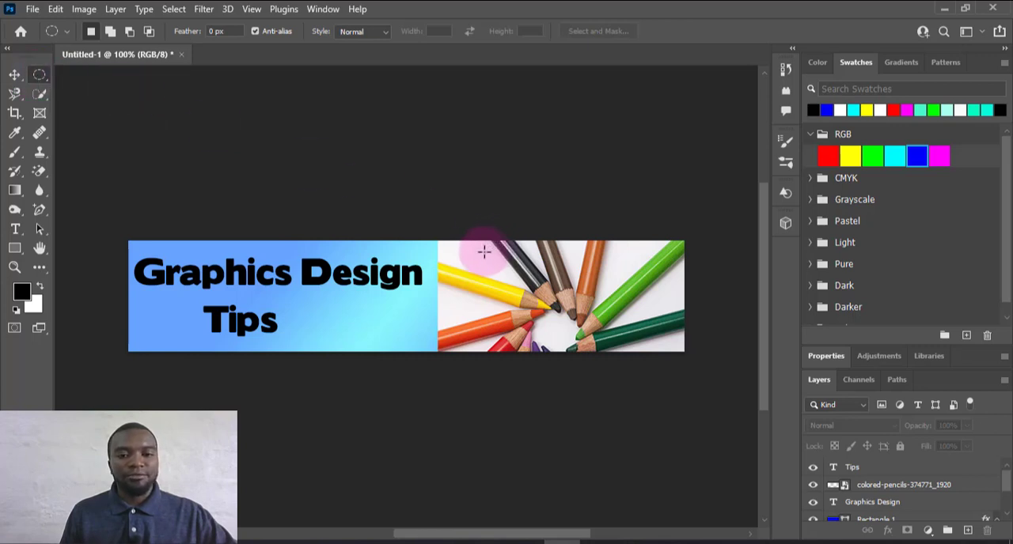
left_click_drag(648, 339, 664, 349)
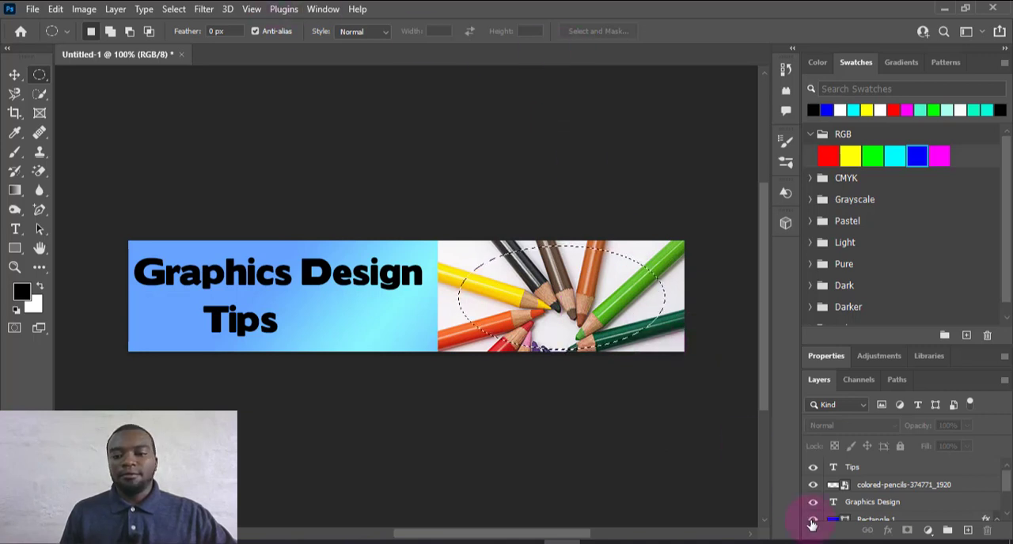
mouse_move(1007, 490)
left_mouse_down()
mouse_move(1007, 511)
mouse_move(1006, 479)
left_mouse_up()
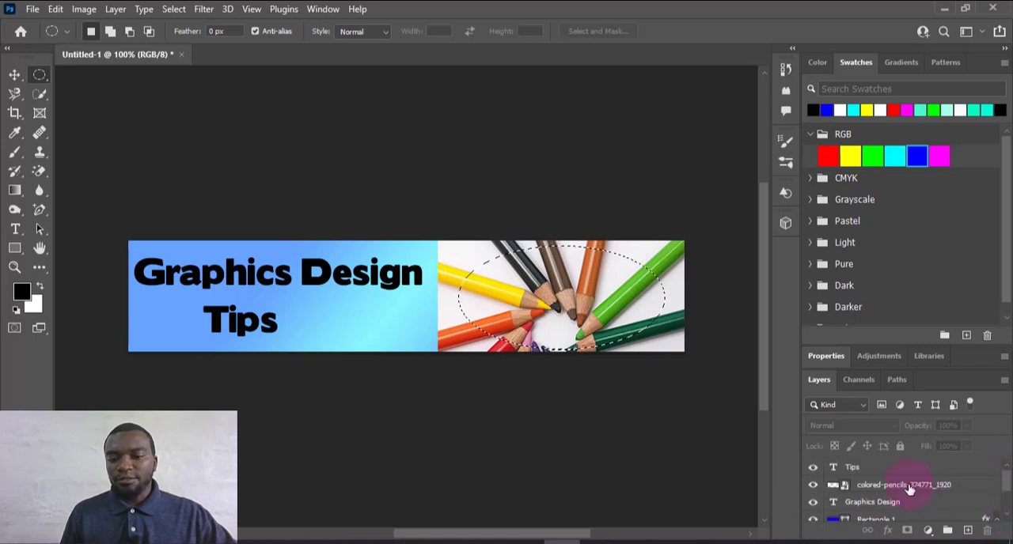
left_click(910, 490)
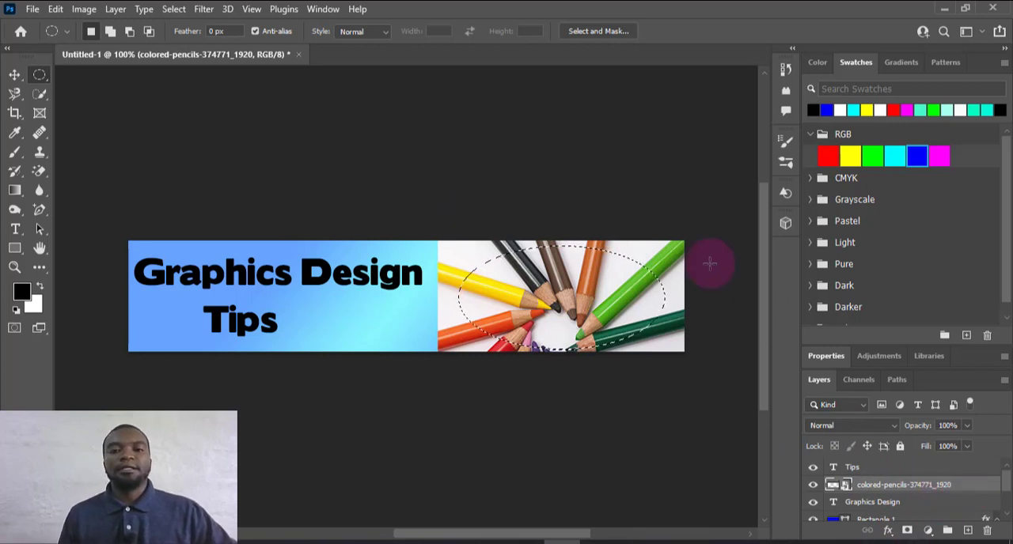
Refine the elliptical selection with Select and Mask, using a 72 px feather, 100% Decontaminate Colors and output to New Layer with Layer Mask
left_click(597, 32)
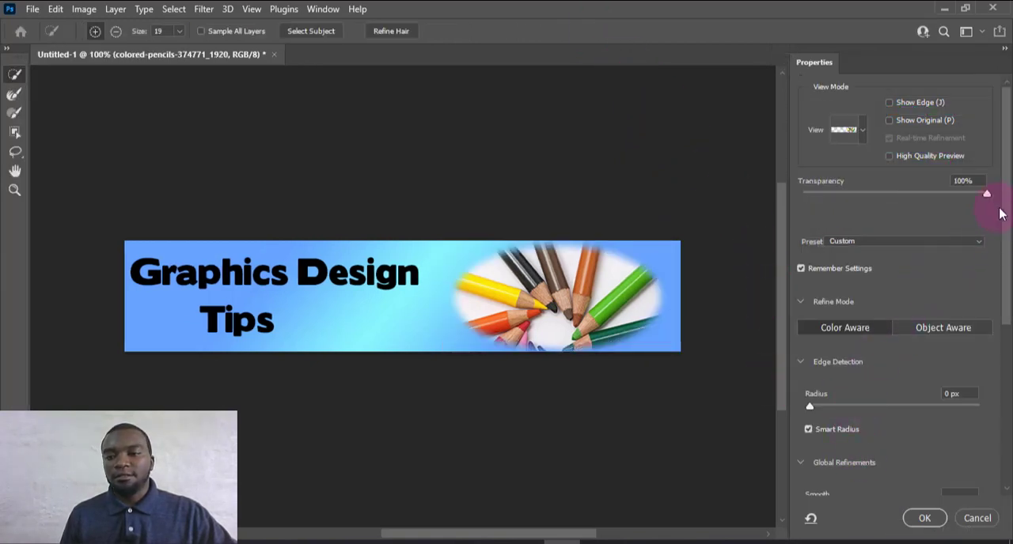
left_click_drag(1007, 235, 1006, 372)
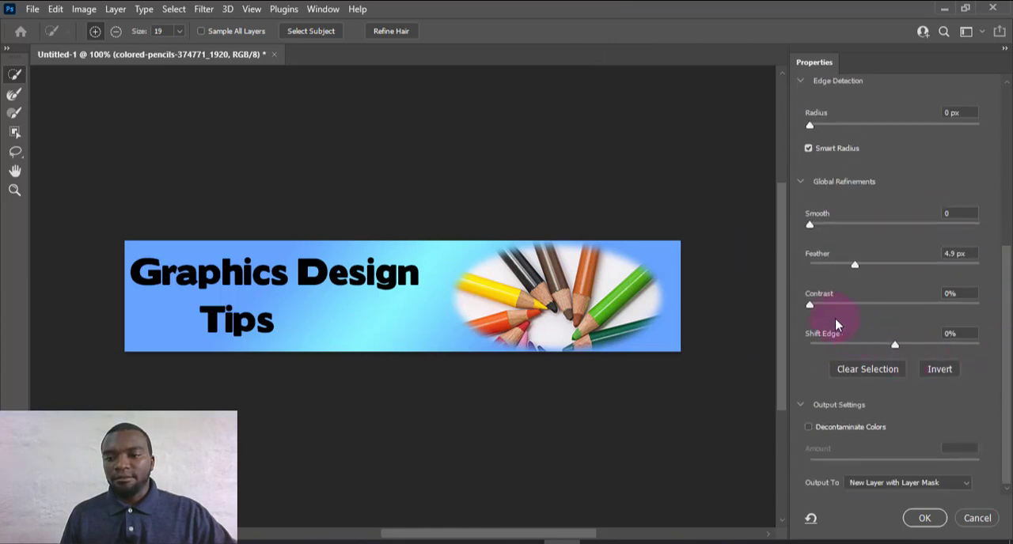
left_click_drag(863, 262, 910, 264)
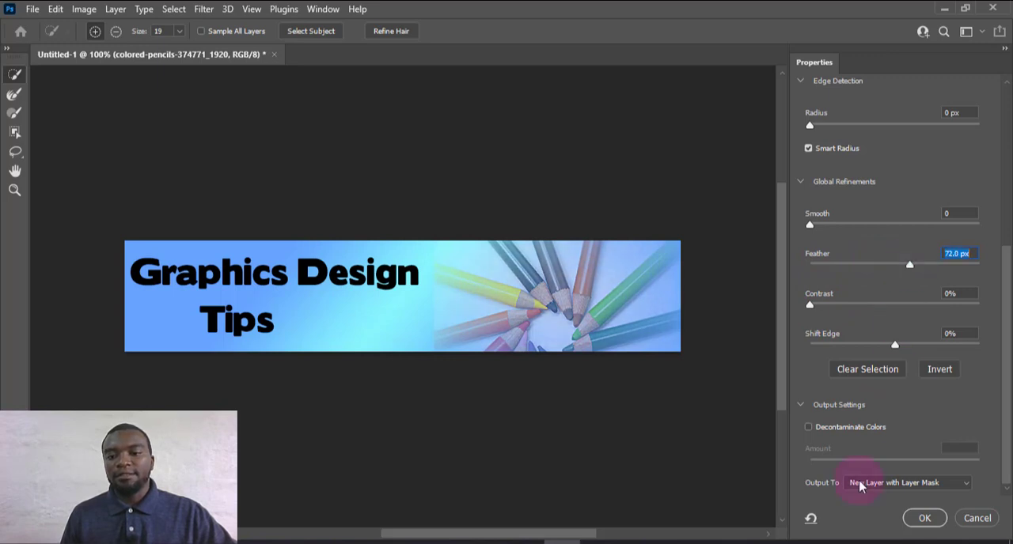
left_click(923, 519)
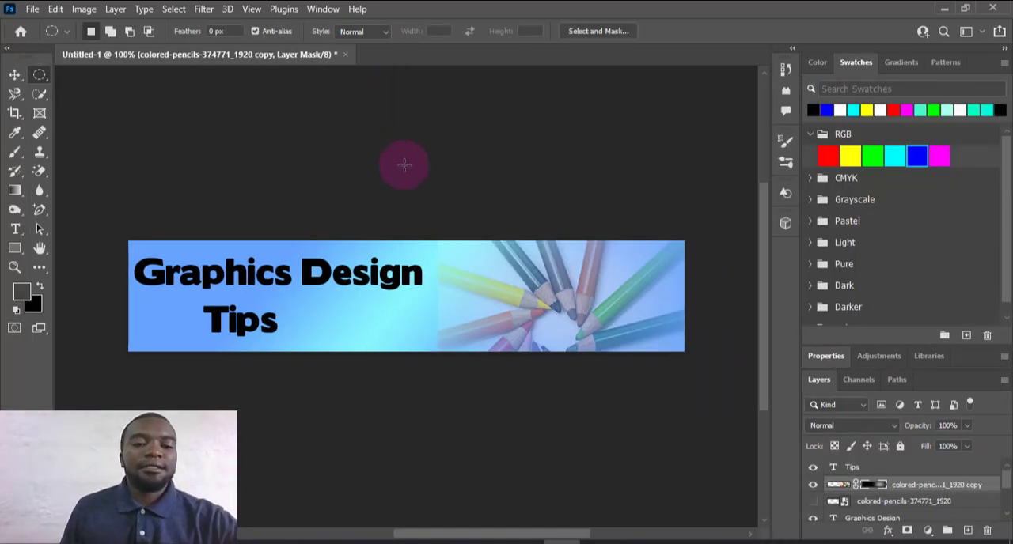
Select the "Graphics Design" text with the Move tool
left_click(14, 74)
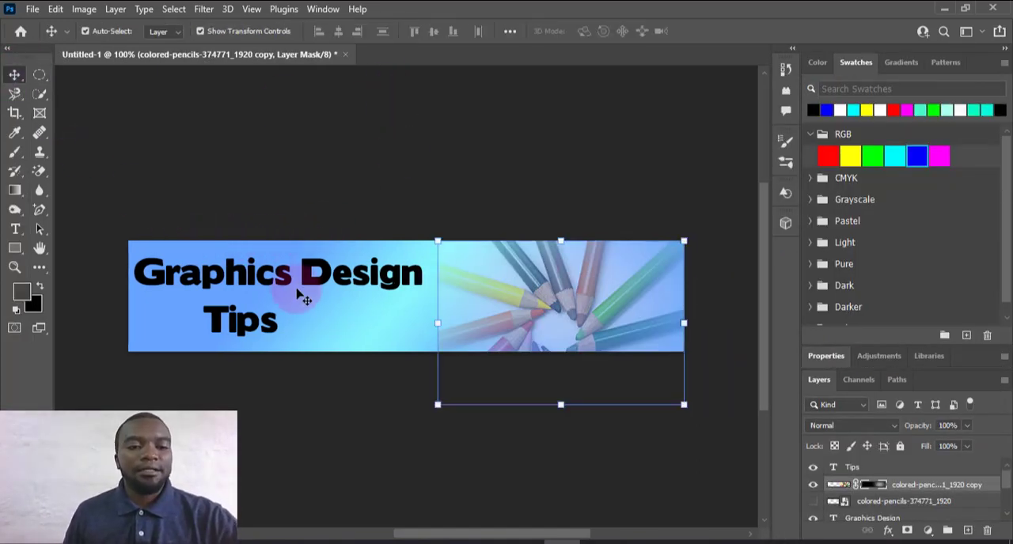
left_click(295, 283)
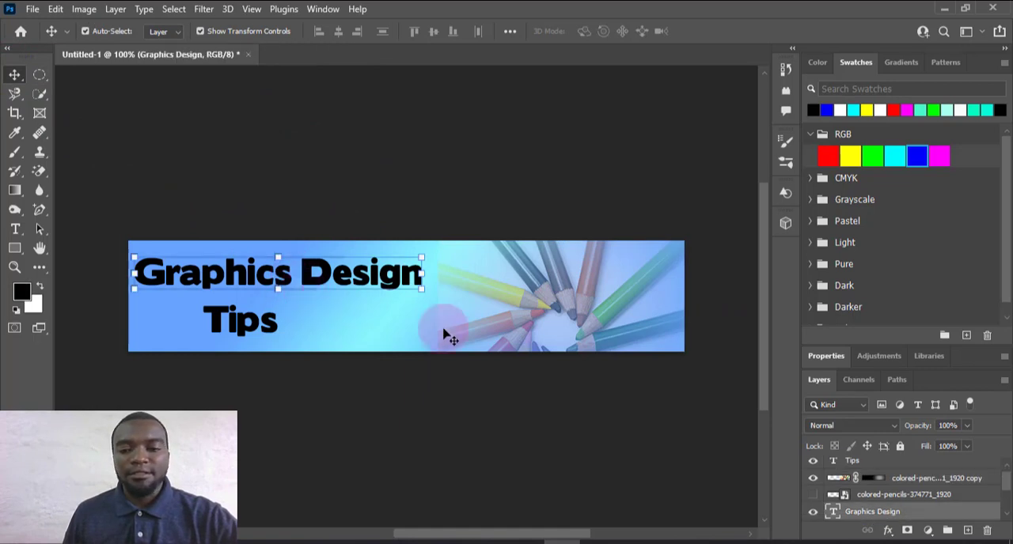
left_click(888, 530)
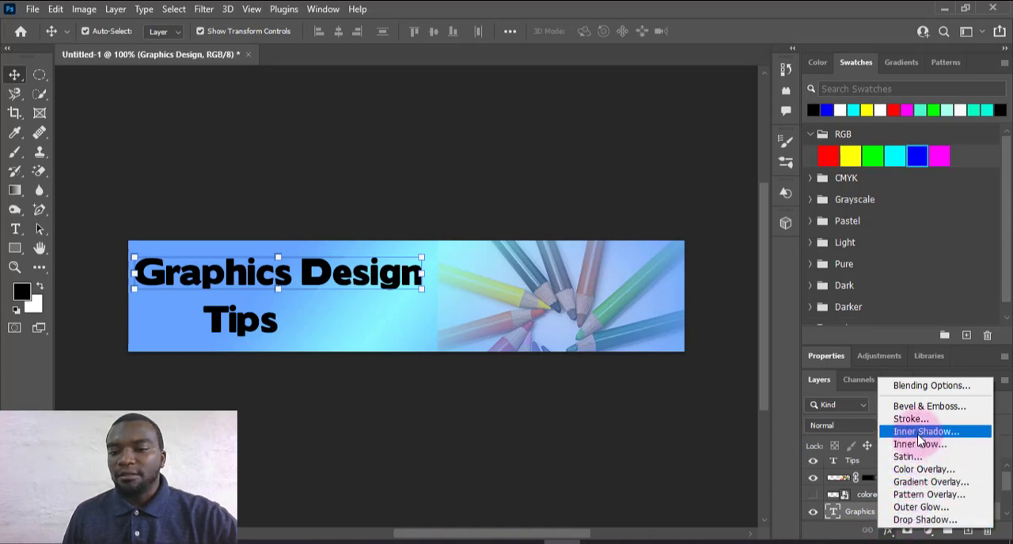
left_click(920, 431)
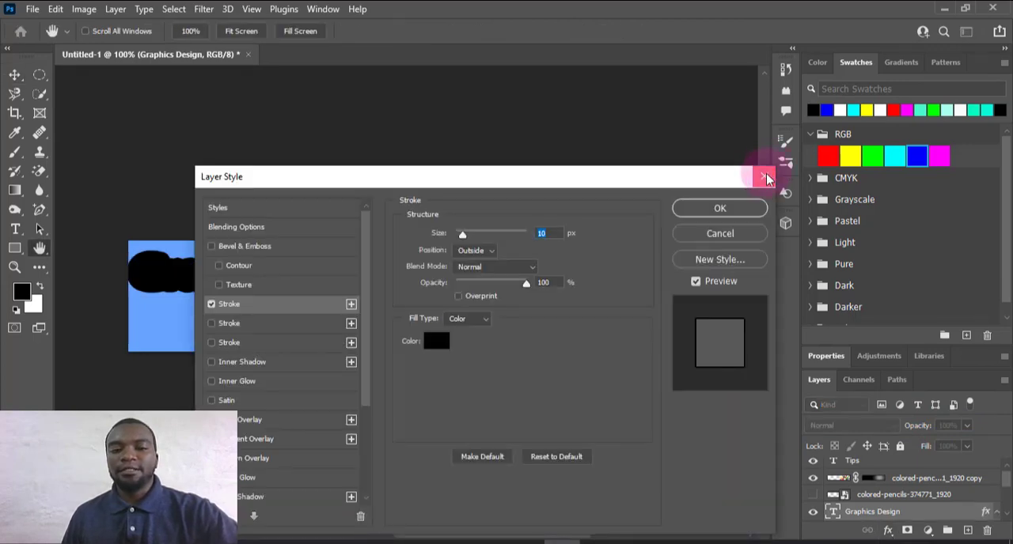
left_click(765, 177)
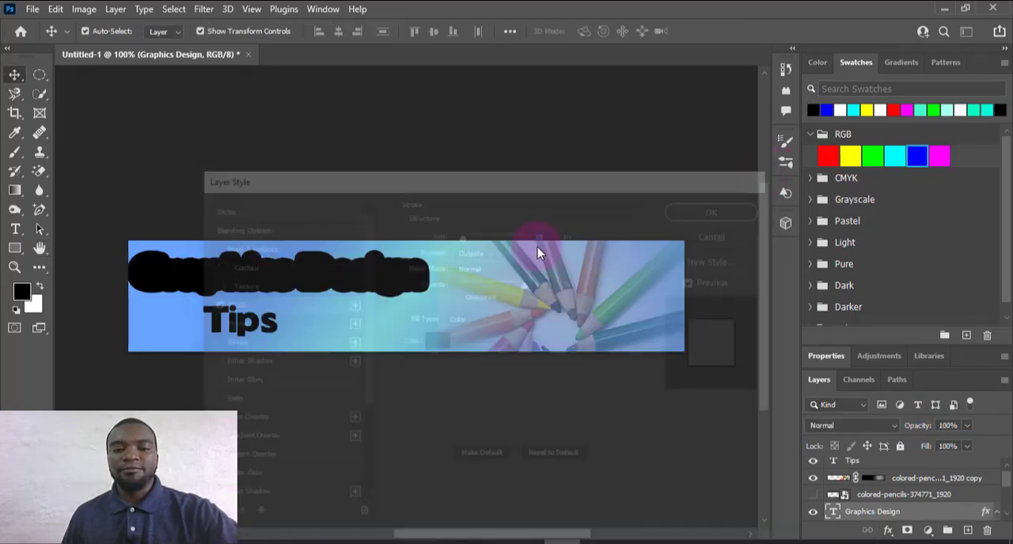
Recolour the "Graphics Design" text white and the "Tips" text red
left_click(882, 110)
left_click(265, 323)
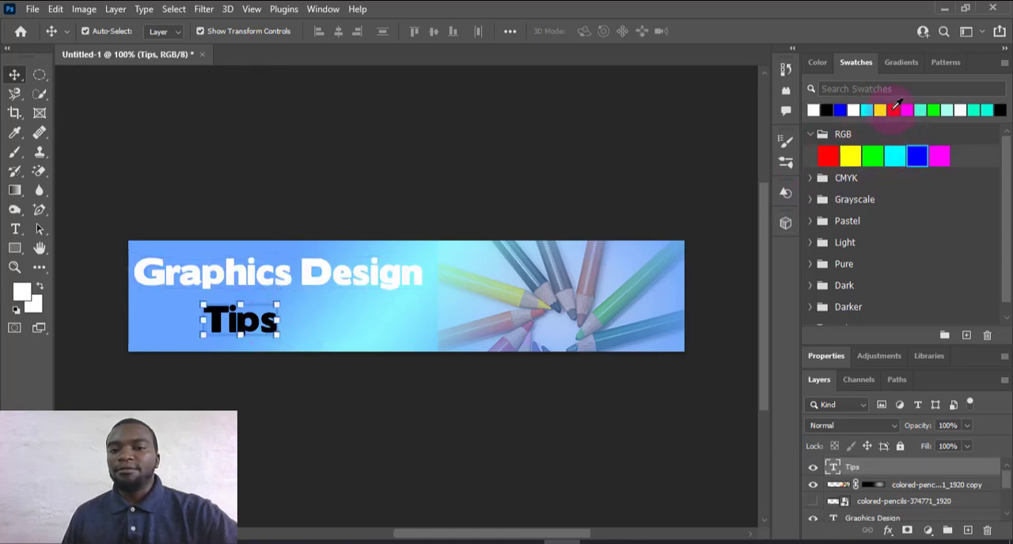
left_click(894, 110)
Add a 4 px black outside stroke to the "Graphics Design" text layer
left_click(412, 276)
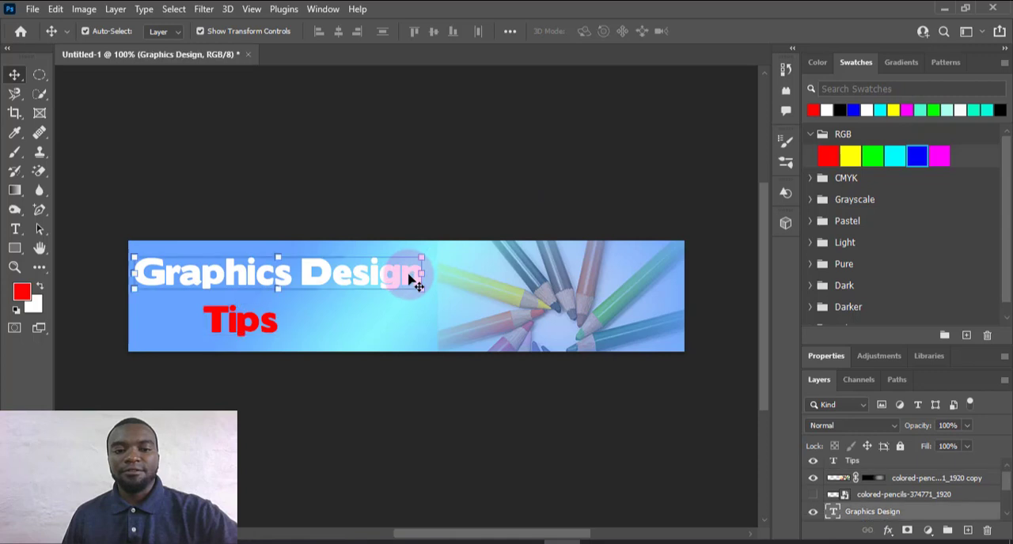
left_click(888, 532)
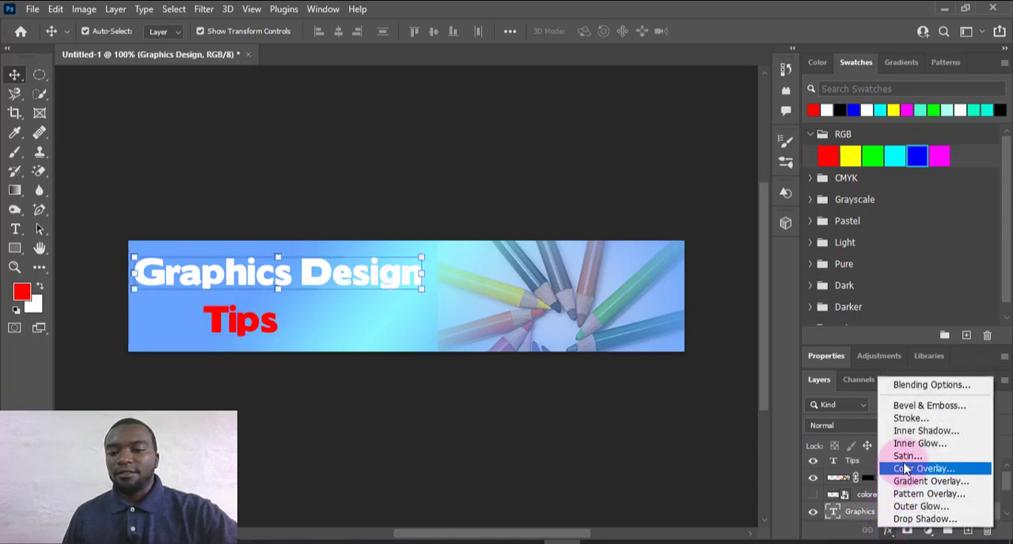
left_click(667, 349)
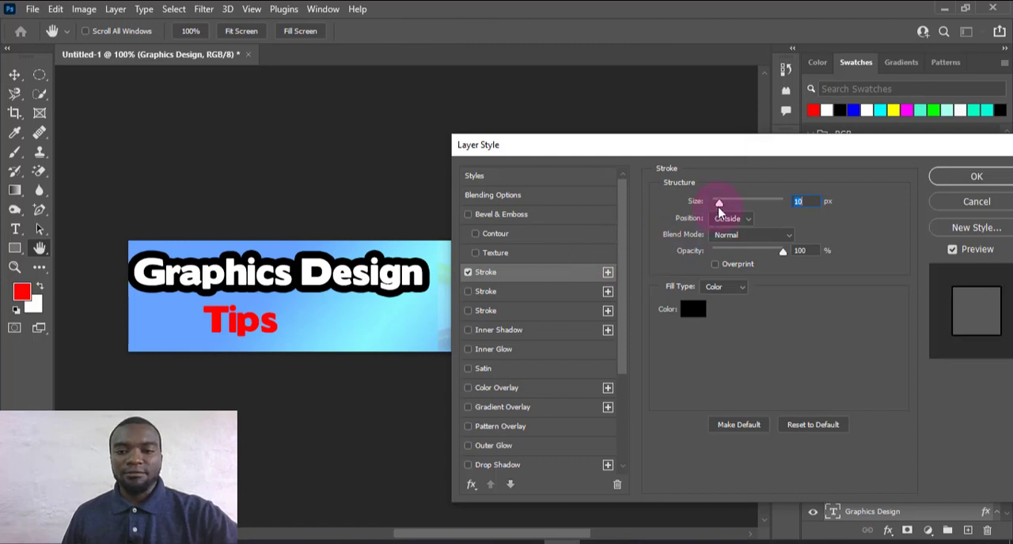
left_click_drag(718, 209, 714, 208)
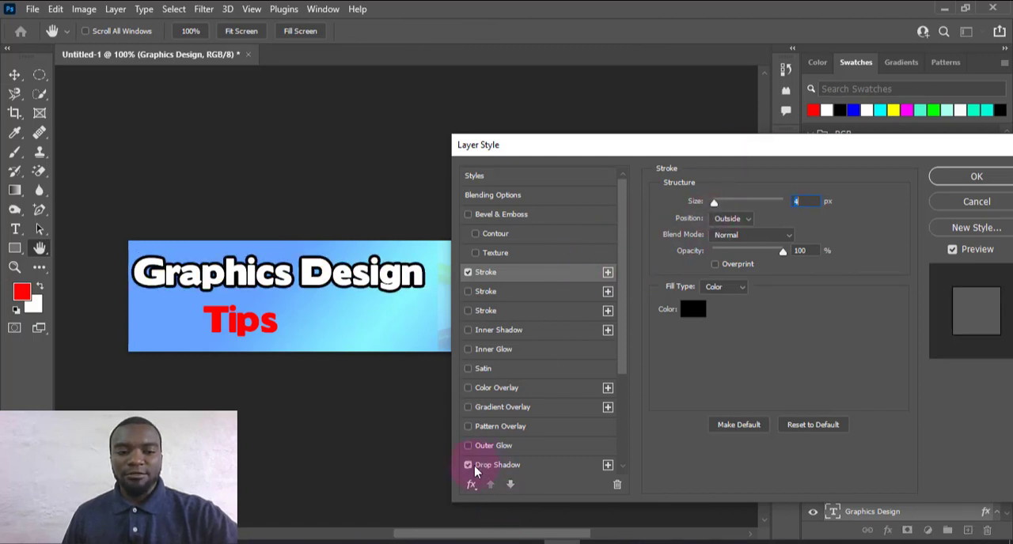
Enable all eight Drop Shadow effects on the "Graphics Design" text layer
left_click_drag(626, 358, 626, 433)
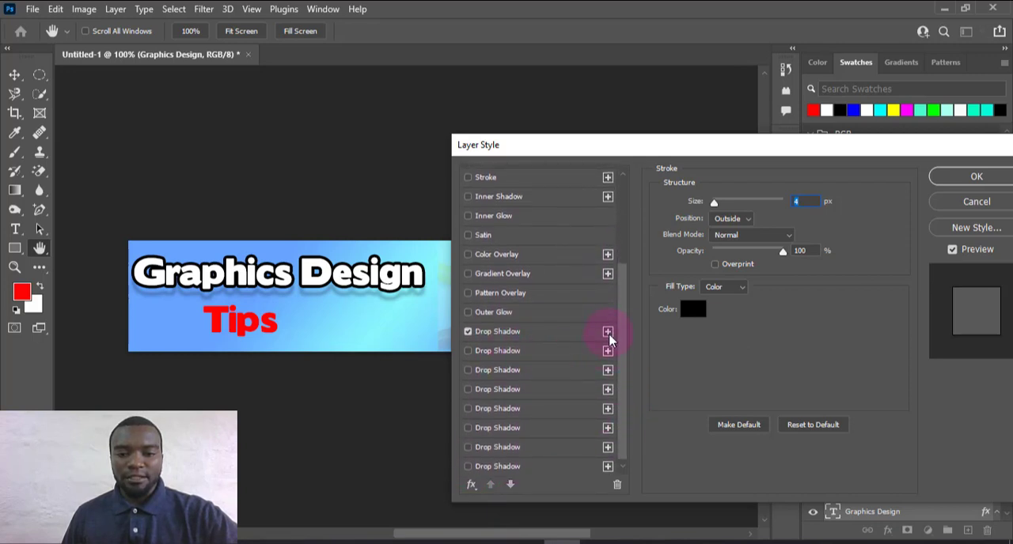
left_click(472, 354)
left_click(472, 372)
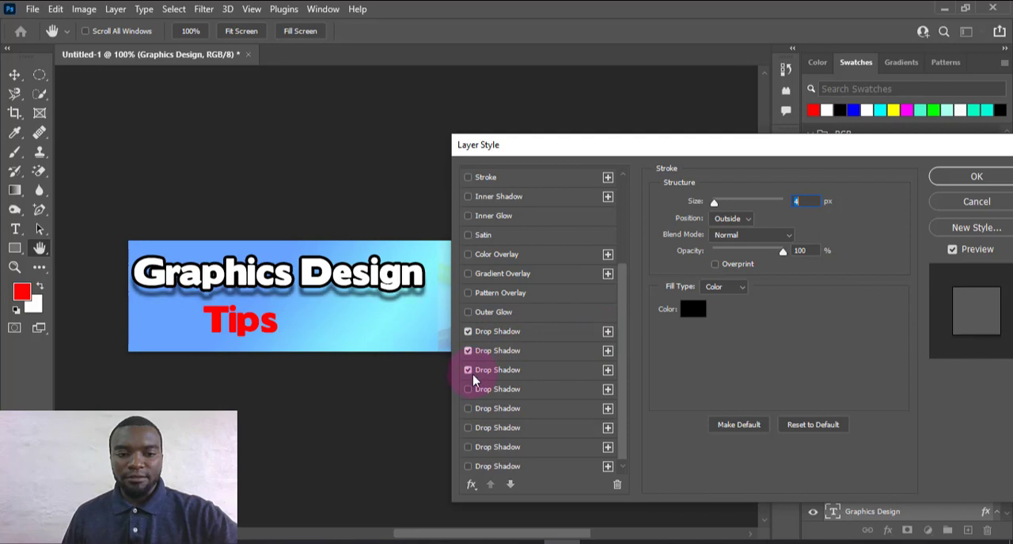
left_click(470, 391)
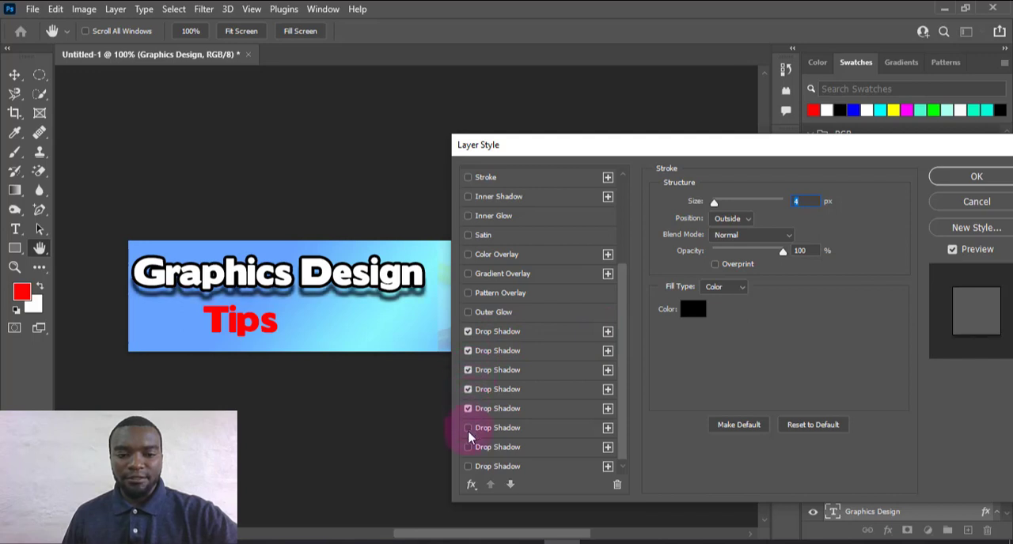
left_click(471, 432)
left_click(469, 452)
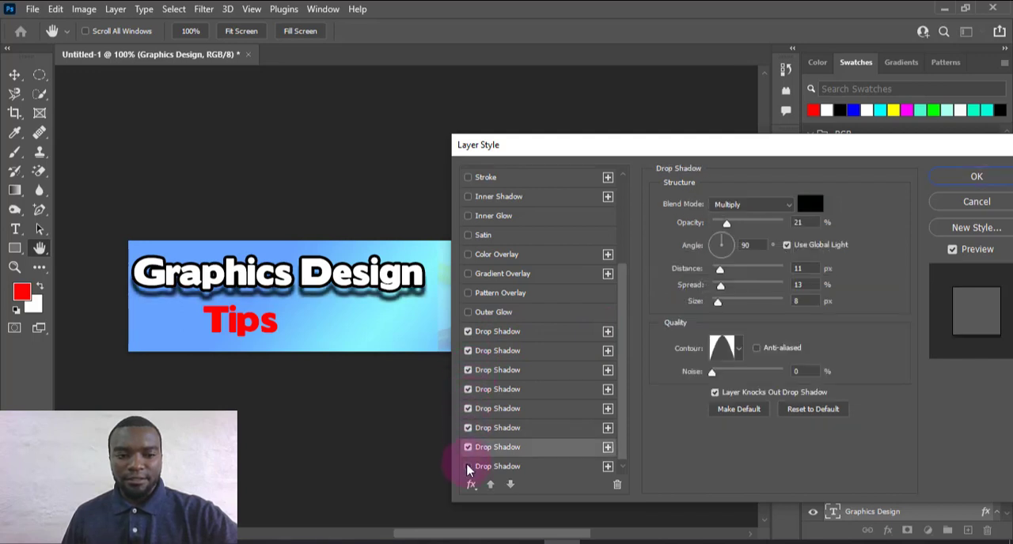
left_click(469, 467)
Apply Bevel & Emboss to the "Graphics Design" text and shift the text slightly to the right
scroll(543, 360, "up", 5)
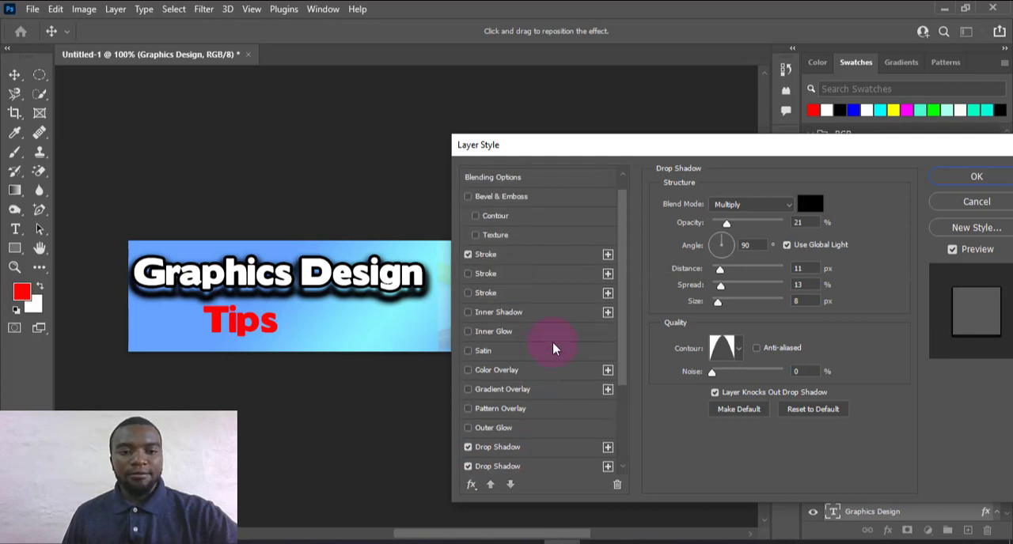
left_click(469, 215)
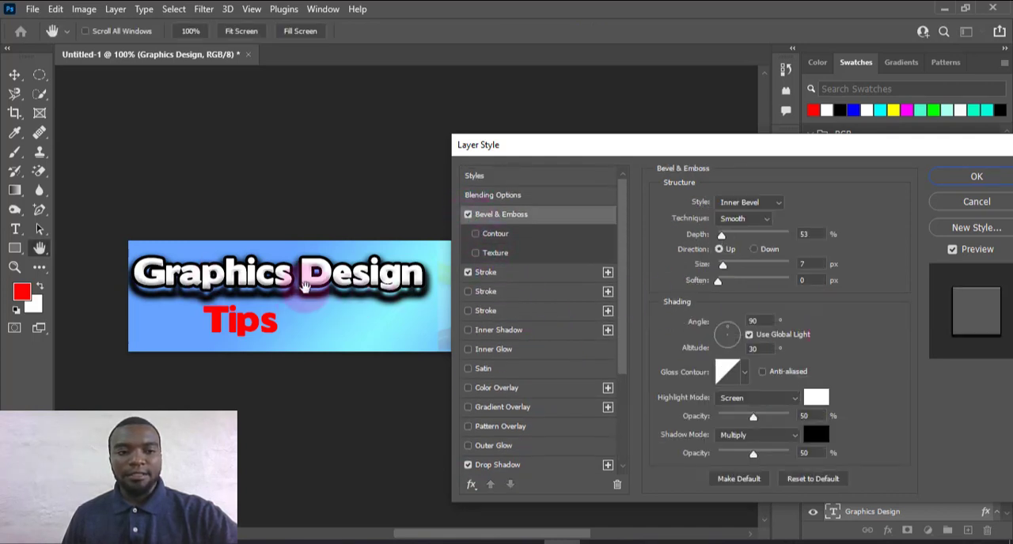
left_click(977, 177)
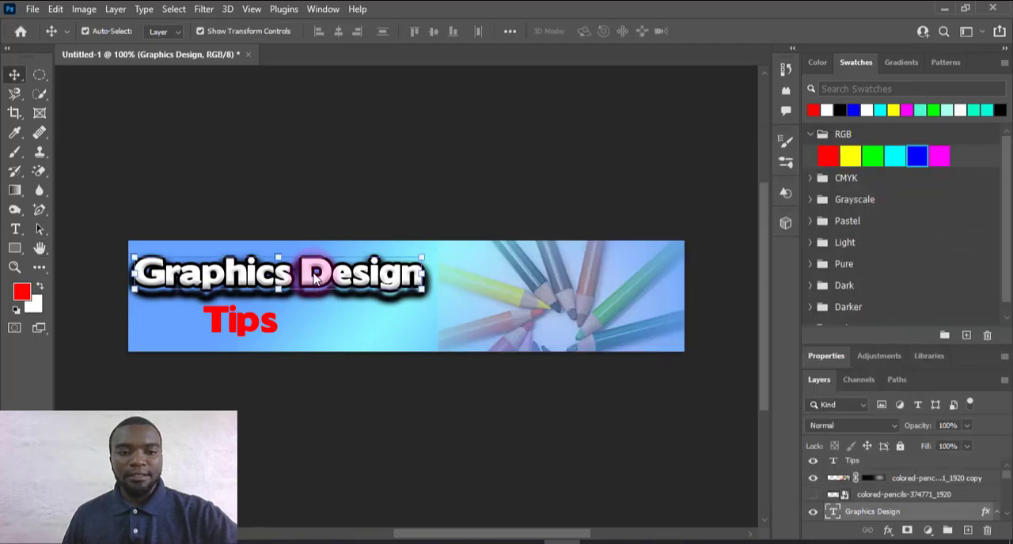
left_click_drag(312, 273, 339, 273)
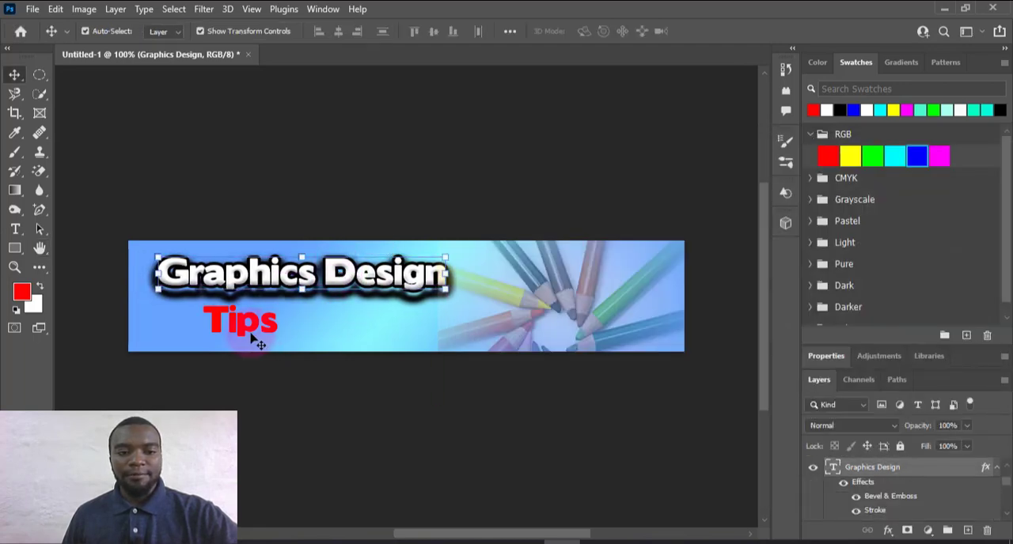
Add a 4 px black outside stroke to the "Tips" text layer, keeping the banner text in view
left_click(255, 337)
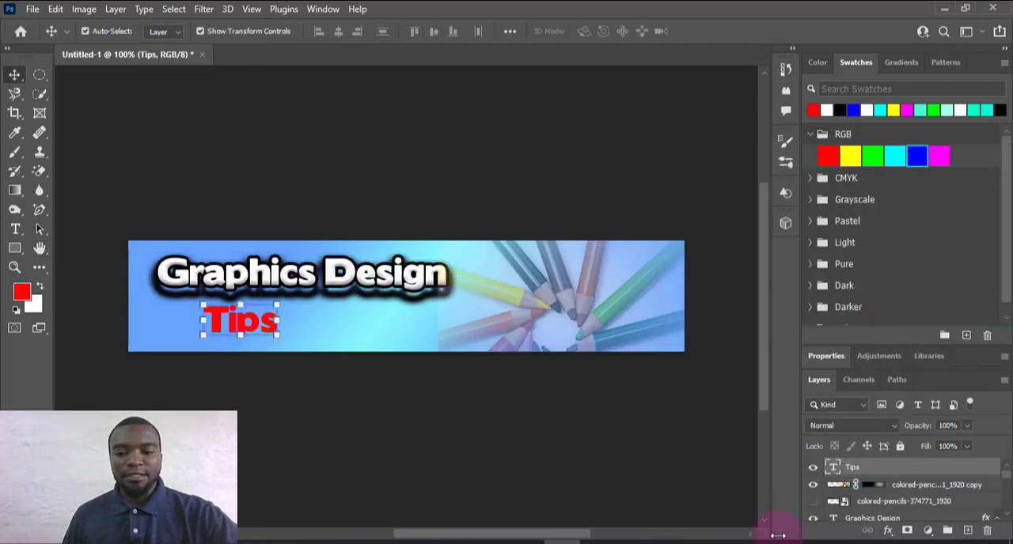
left_click(887, 531)
left_click(863, 420)
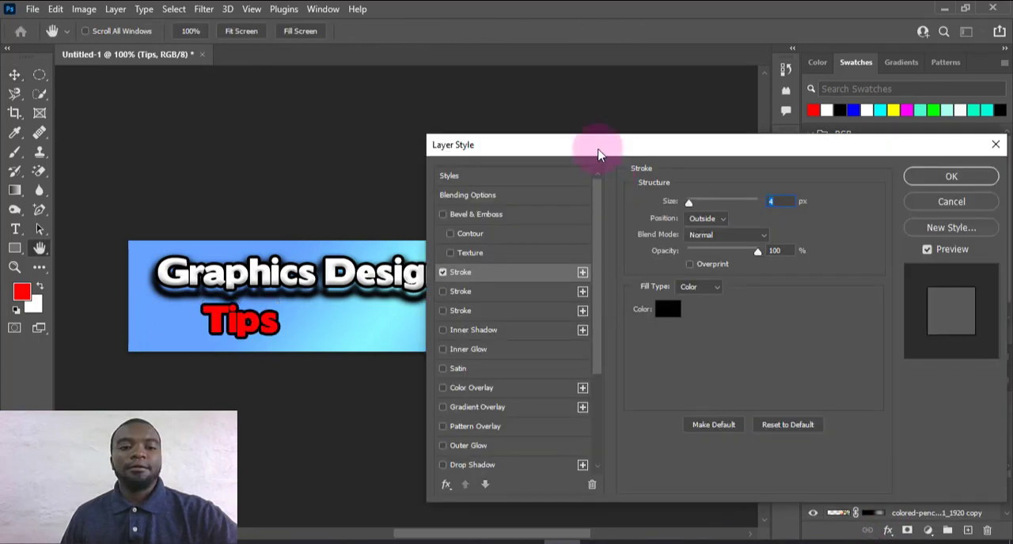
left_click_drag(599, 154, 732, 155)
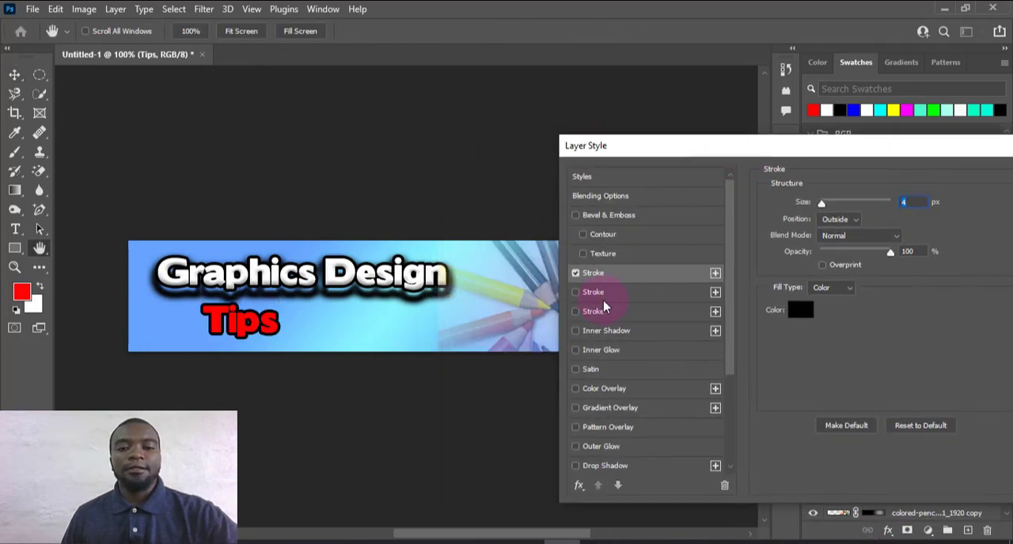
Enable all eight Drop Shadow effects on the "Tips" text layer
left_click(576, 466)
scroll(679, 459, "down", 4)
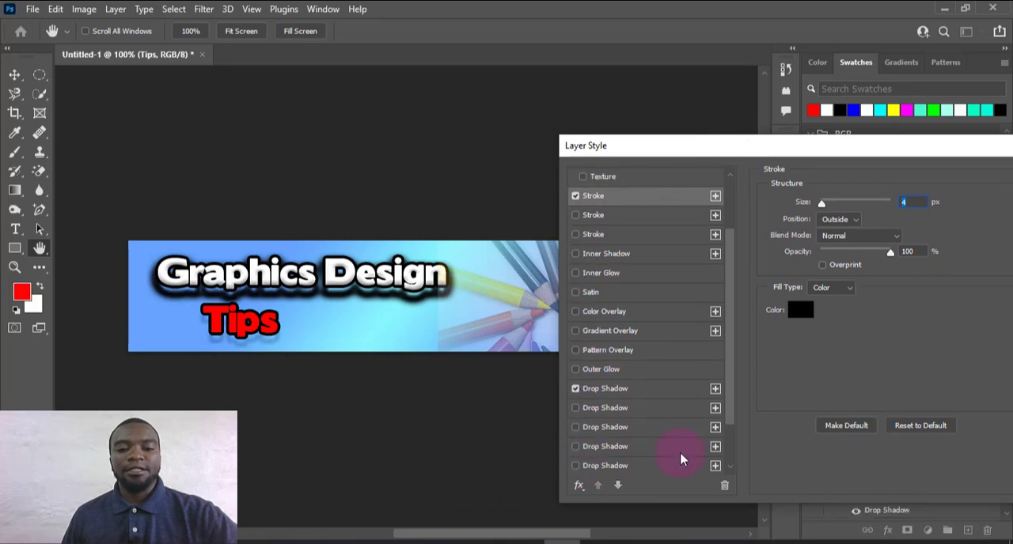
left_click(588, 409)
left_click(588, 428)
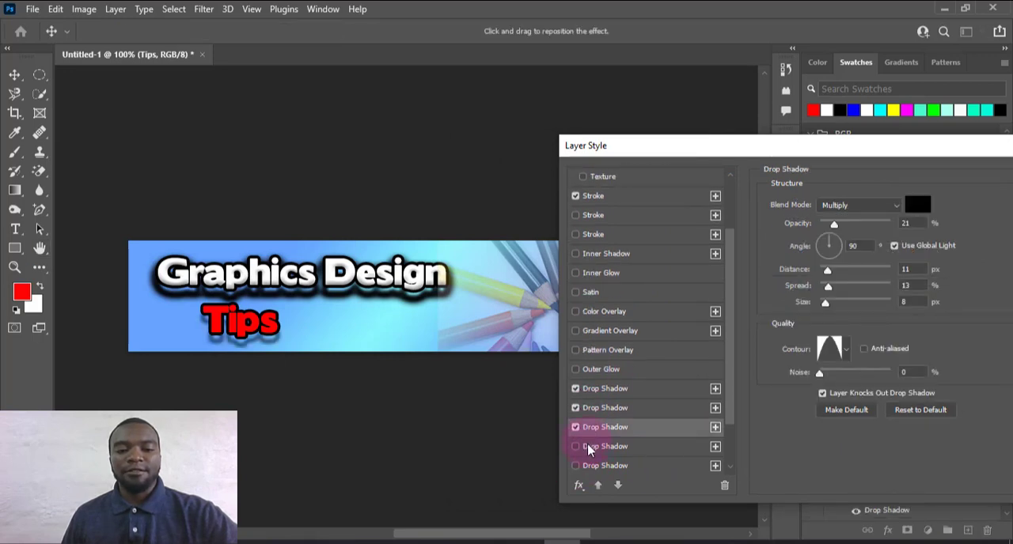
left_click(588, 447)
left_click(588, 465)
scroll(604, 461, "down", 3)
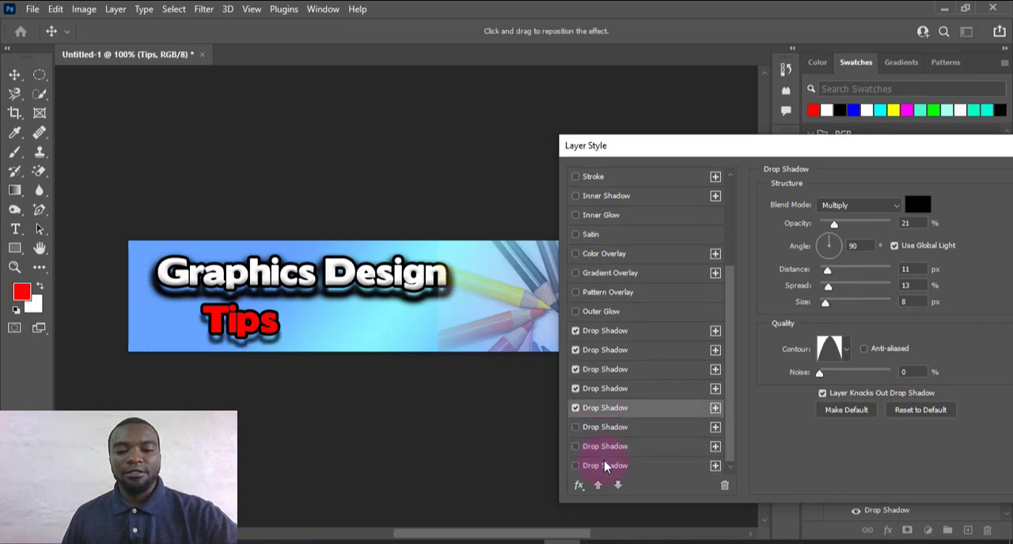
left_click(595, 431)
left_click(597, 449)
left_click(598, 467)
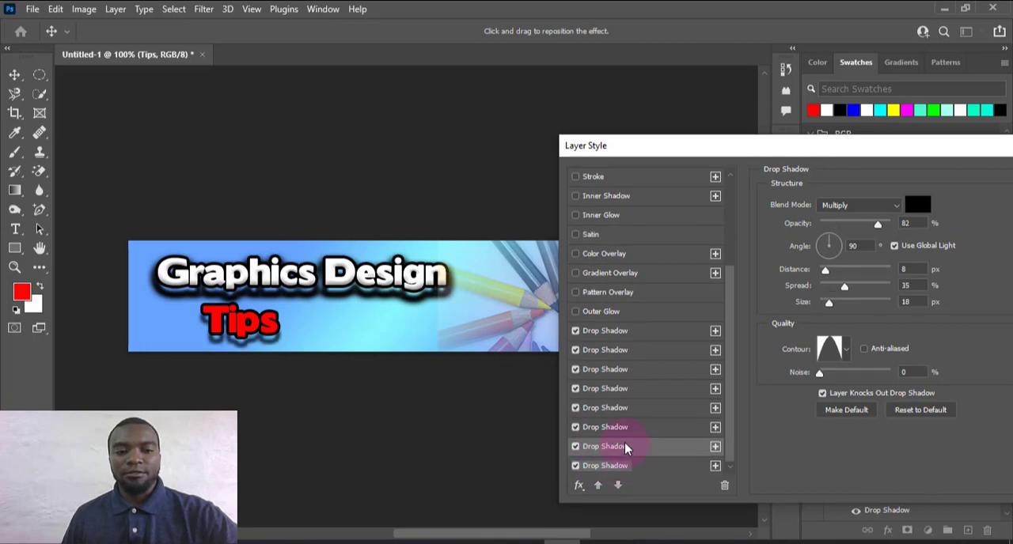
Enable Bevel & Emboss and the second Stroke on the "Tips" text and apply the layer style
scroll(637, 380, "up", 7)
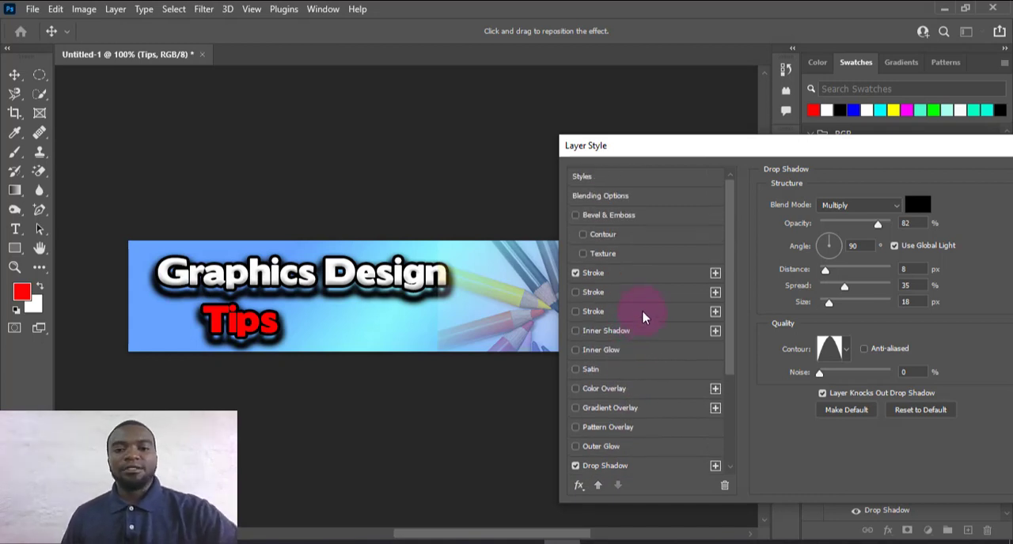
left_click(576, 215)
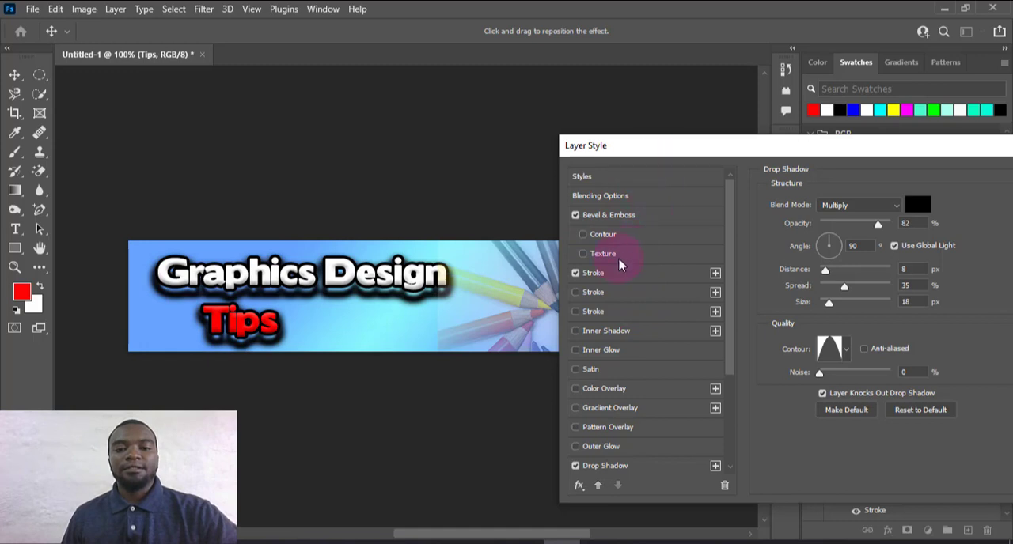
left_click(576, 292)
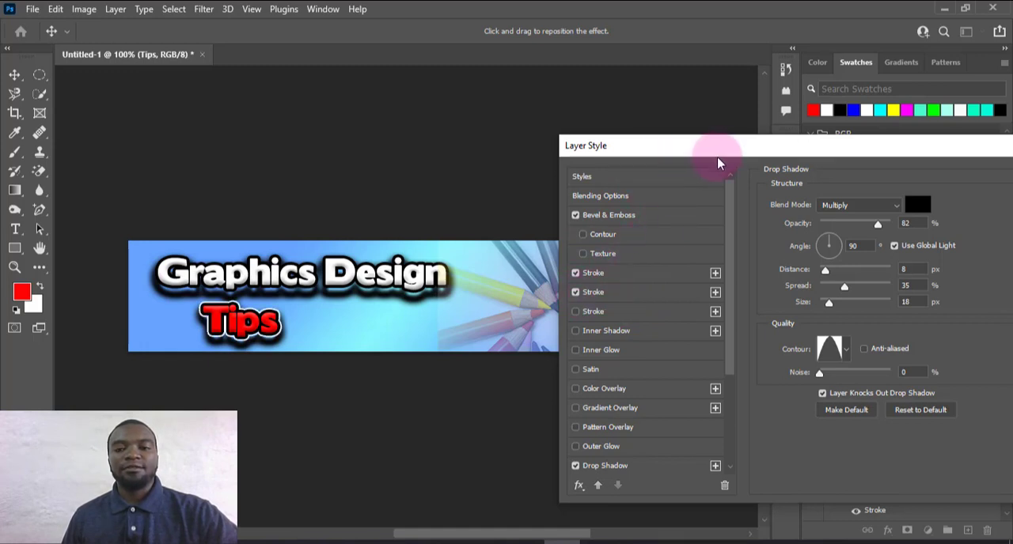
left_click_drag(708, 157, 542, 154)
left_click(893, 179)
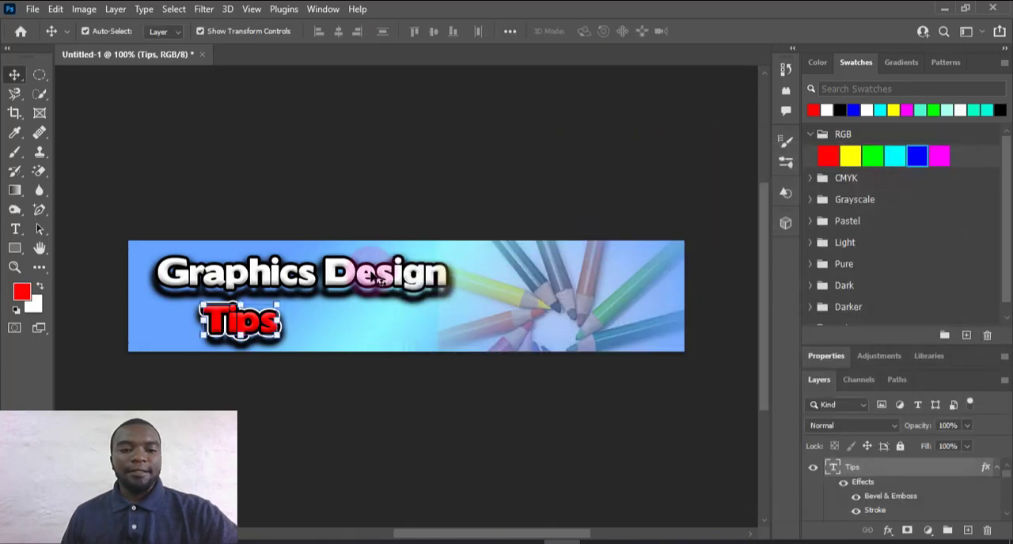
Move "Graphics Design" up to the banner's upper left corner and shift "Tips" slightly left beneath it
left_click_drag(376, 276, 352, 268)
left_click_drag(279, 323, 258, 325)
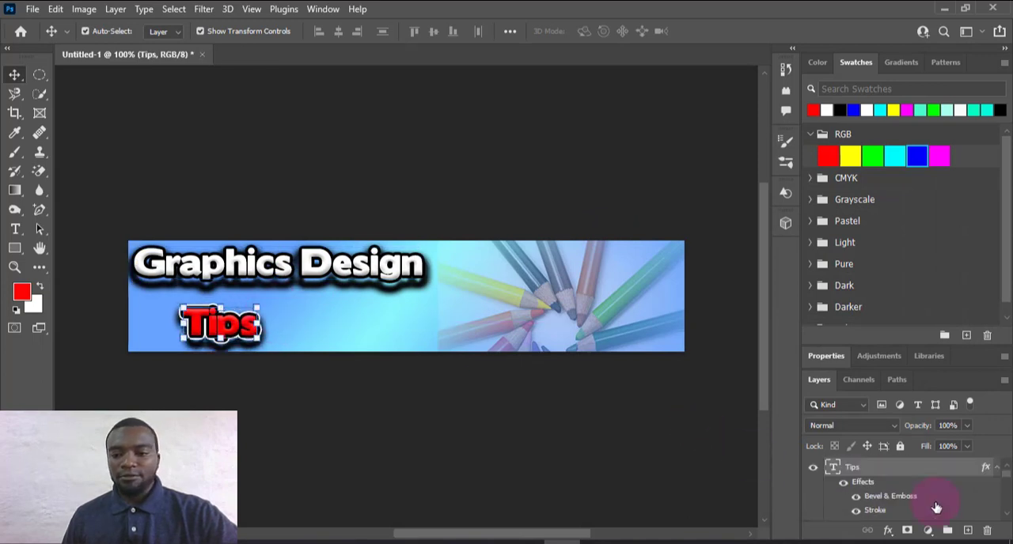
Add a new layer and start a point text on it between "Tips" and the pencils
left_click(967, 530)
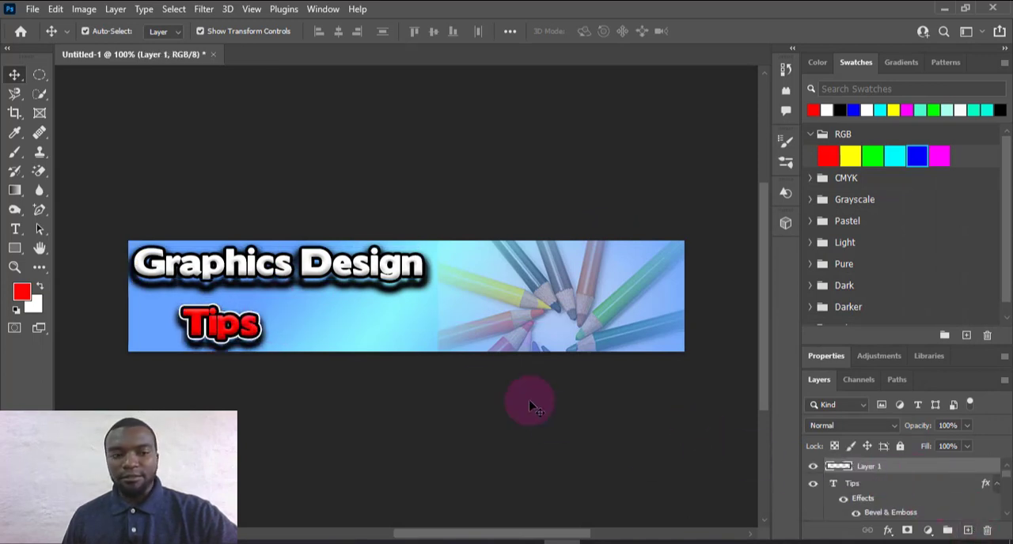
left_click(15, 228)
left_click(389, 321)
left_click(379, 319)
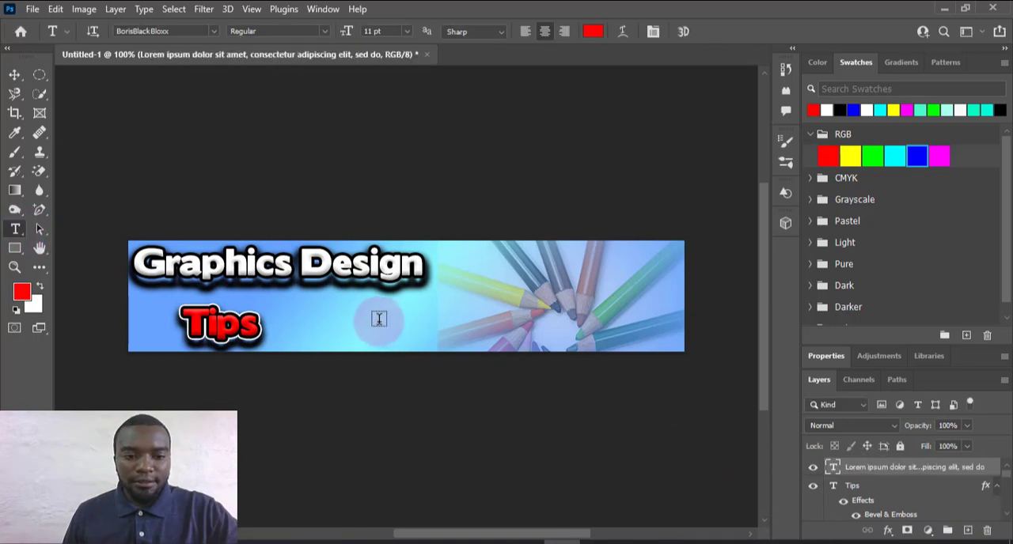
left_click(379, 319)
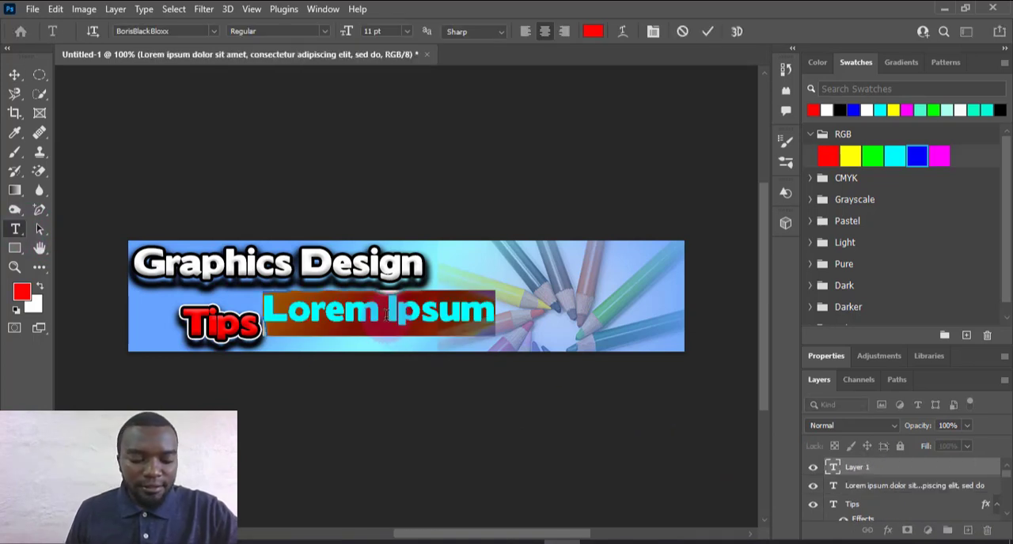
type("Start")
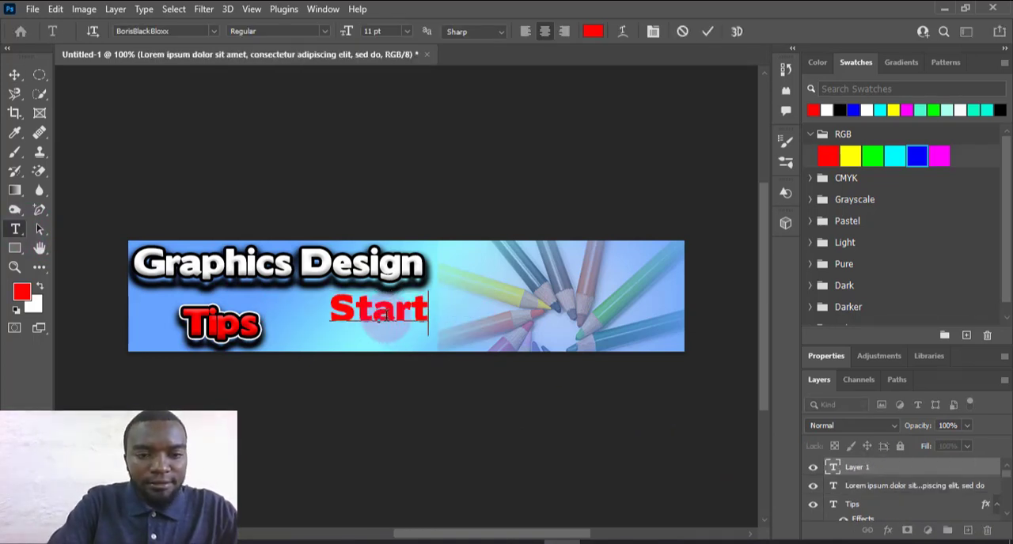
type(" doin")
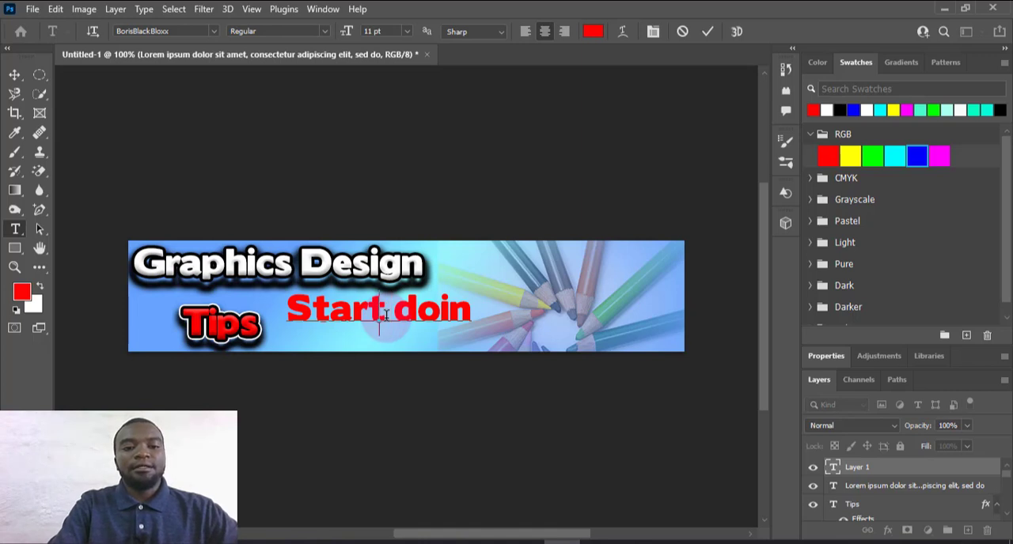
key("ctrl+a")
key("BackSpace")
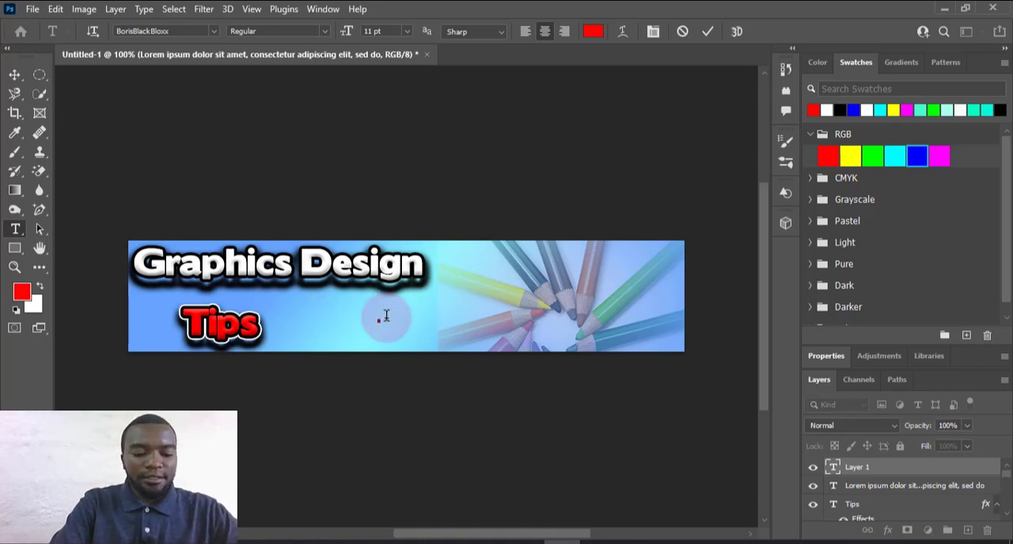
Enter "get creative today" as red 11 pt BorisBlackBloxx text below "Graphics Design" and commit it
type("get")
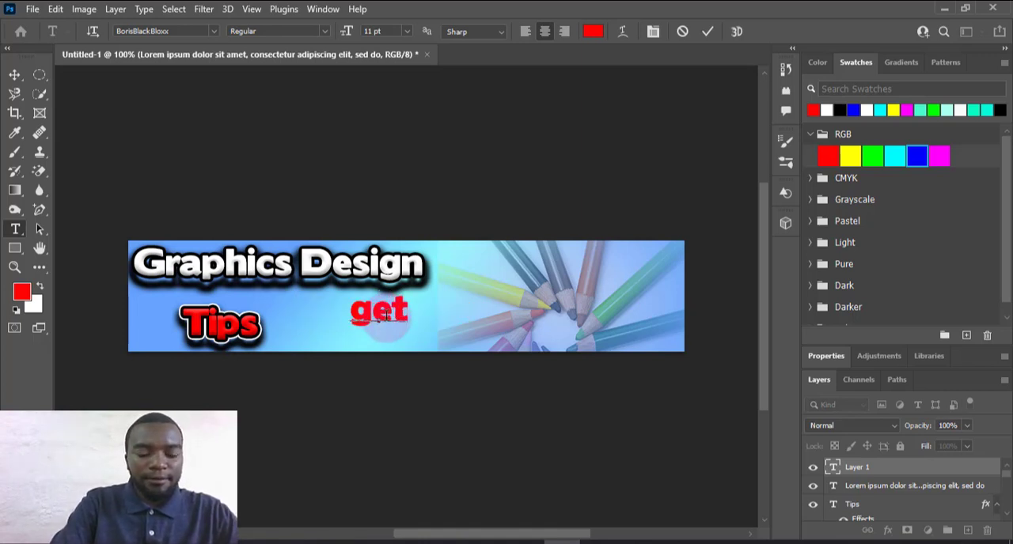
type(" cre")
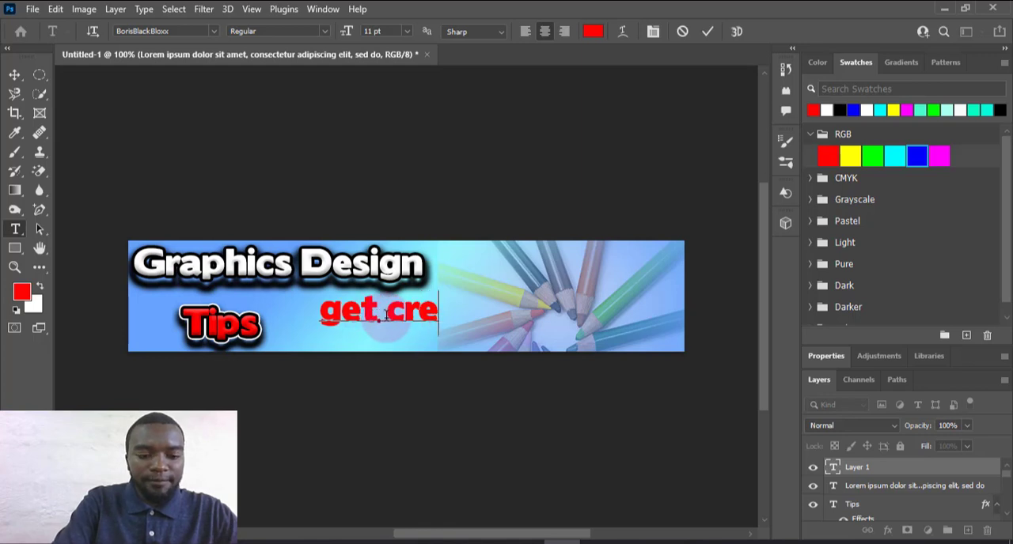
type("ative")
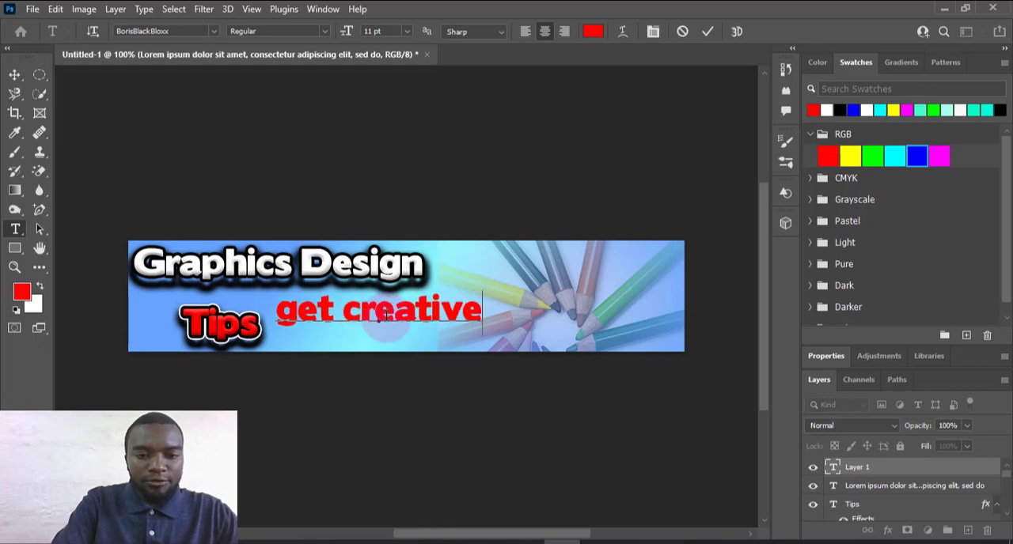
type(" today")
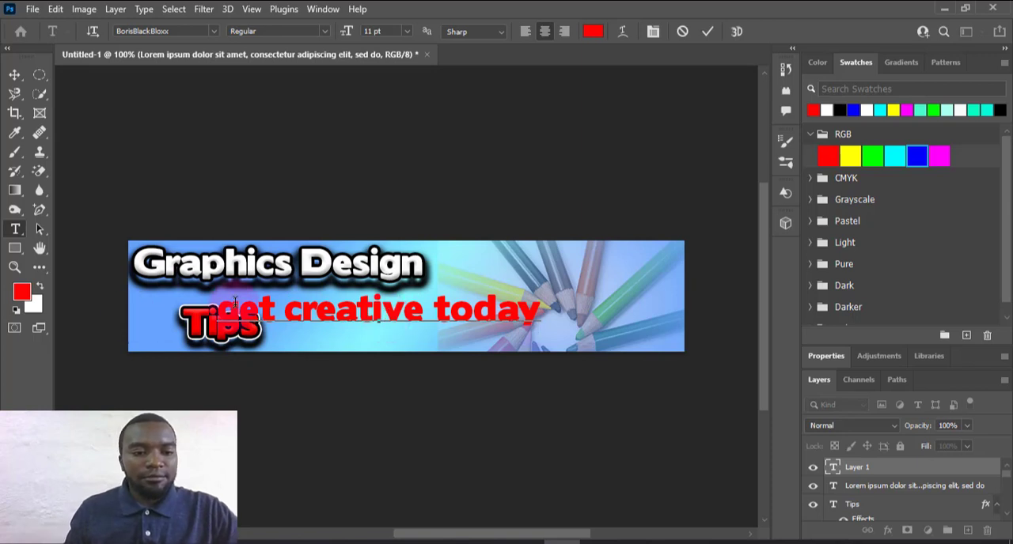
left_click(707, 31)
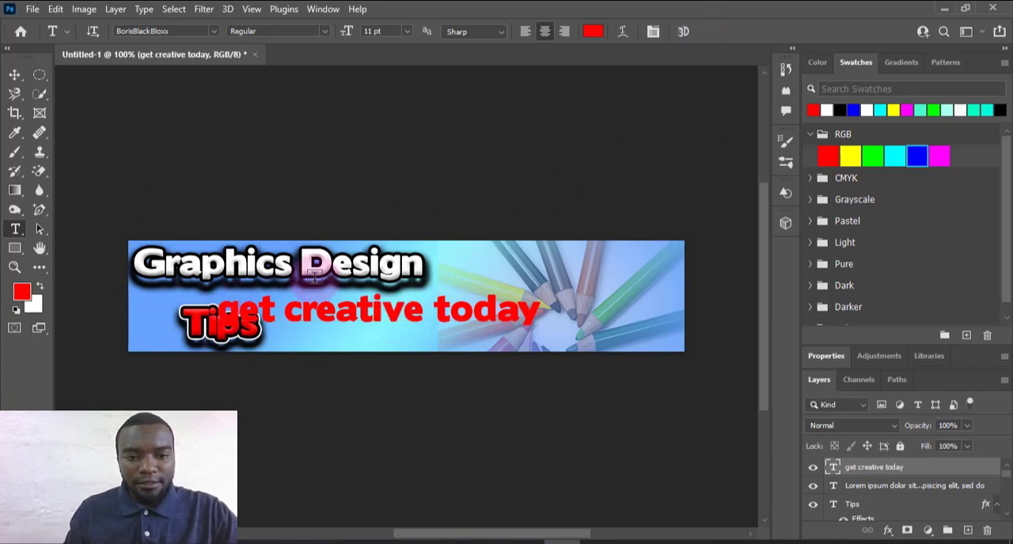
Move the "get creative today" tagline clear of "Tips" and capitalise its first letter so it reads "Get creative today"
left_click(15, 74)
left_click_drag(353, 314, 459, 317)
double_click(340, 314)
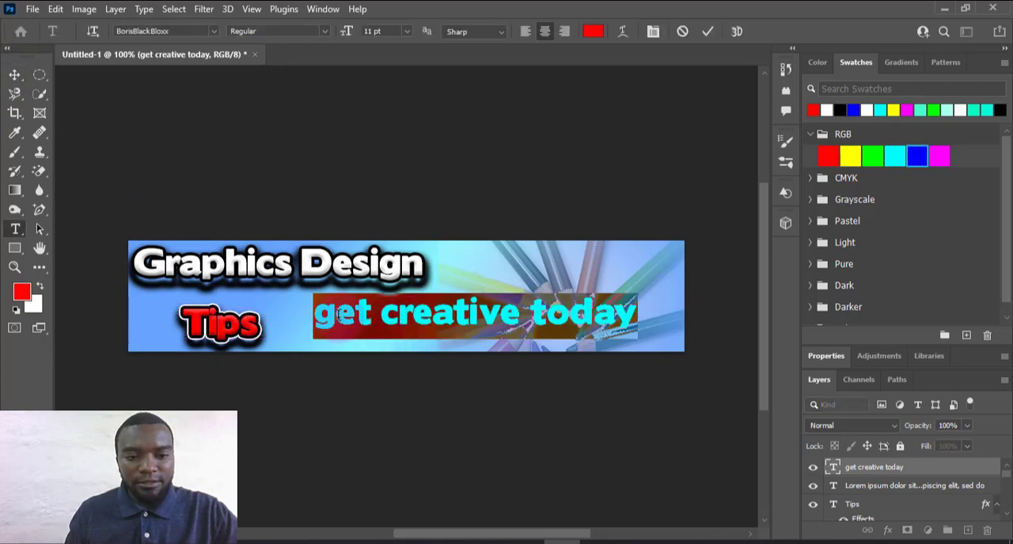
left_click(340, 314)
key("BackSpace")
type("G")
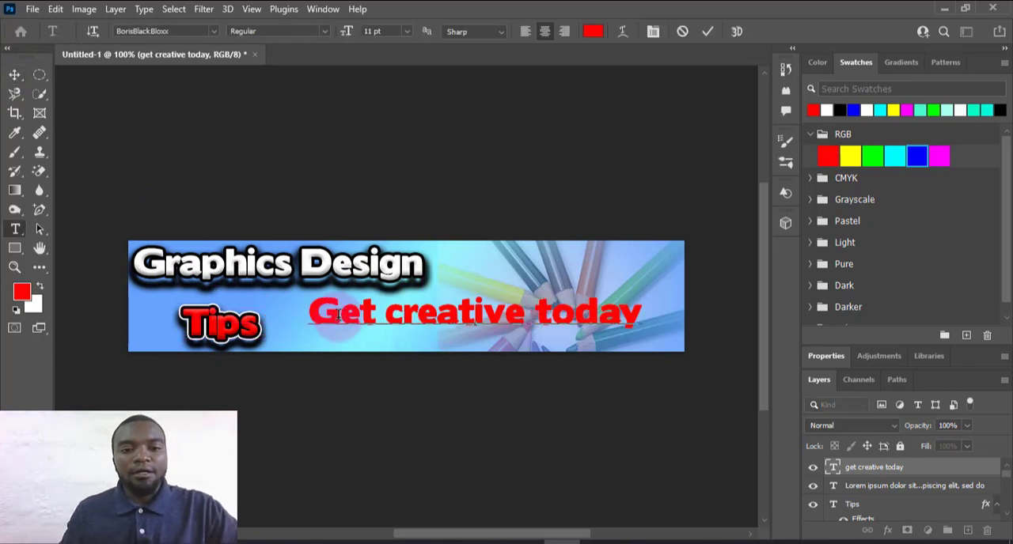
Set the whole "Get creative today" tagline in the Bahuraksa font, colour it black and commit the text
left_click_drag(307, 315, 674, 317)
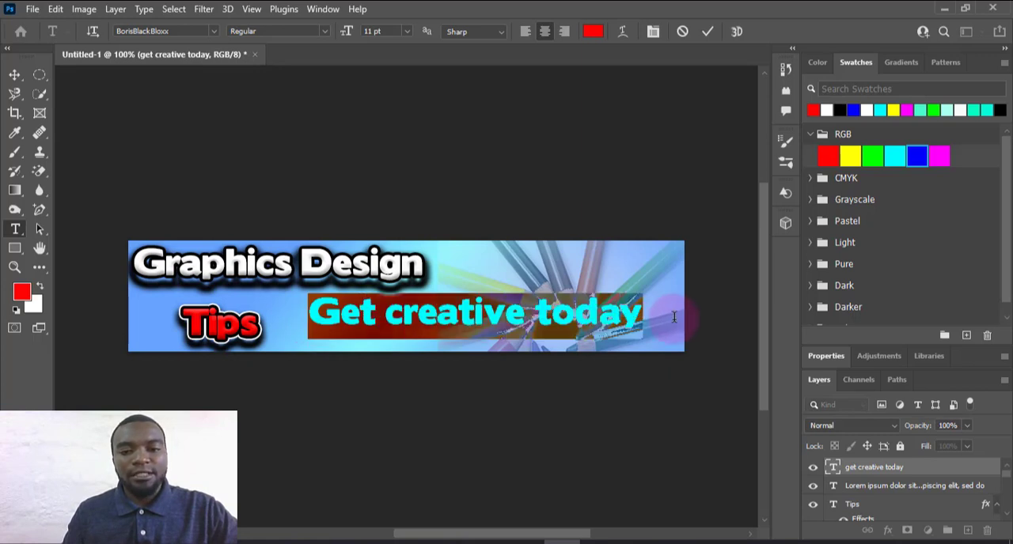
left_click(213, 31)
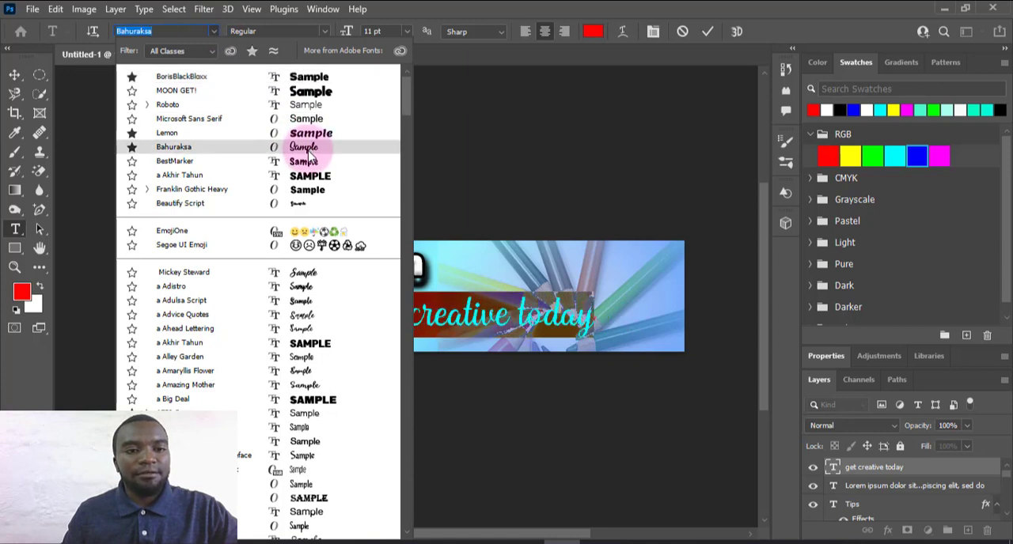
left_click(309, 150)
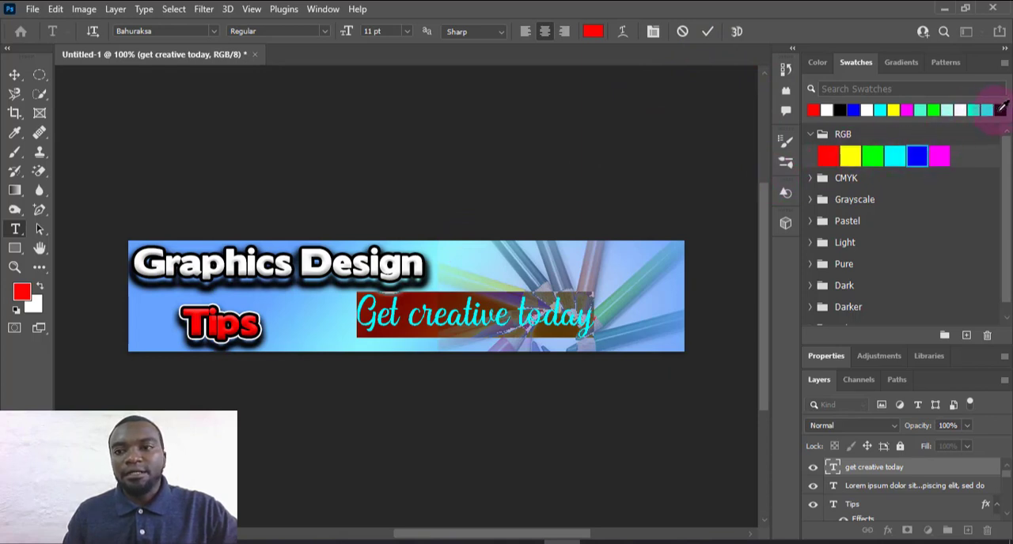
left_click(708, 32)
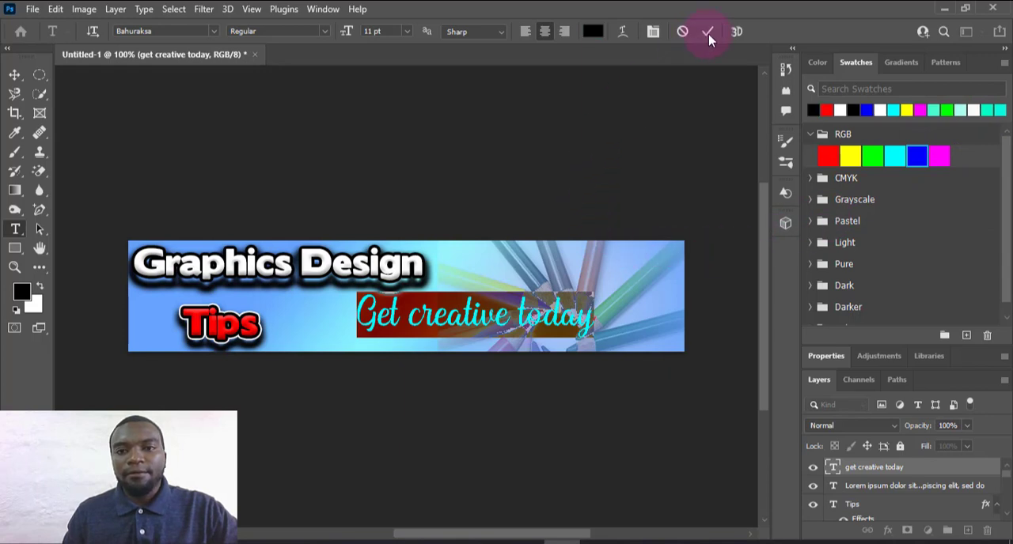
Scale down the "Get creative today" tagline and place it between "Tips" and the pencils, then deselect it
key("v")
left_click_drag(502, 316, 445, 322)
key("ctrl+t")
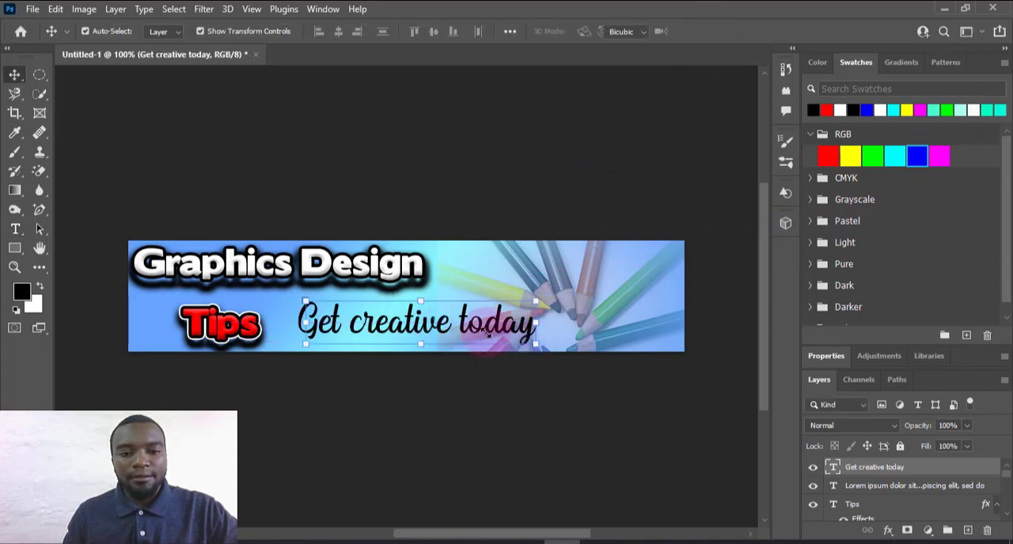
left_click_drag(536, 344, 441, 337)
left_click_drag(433, 338, 390, 318)
left_click(673, 166)
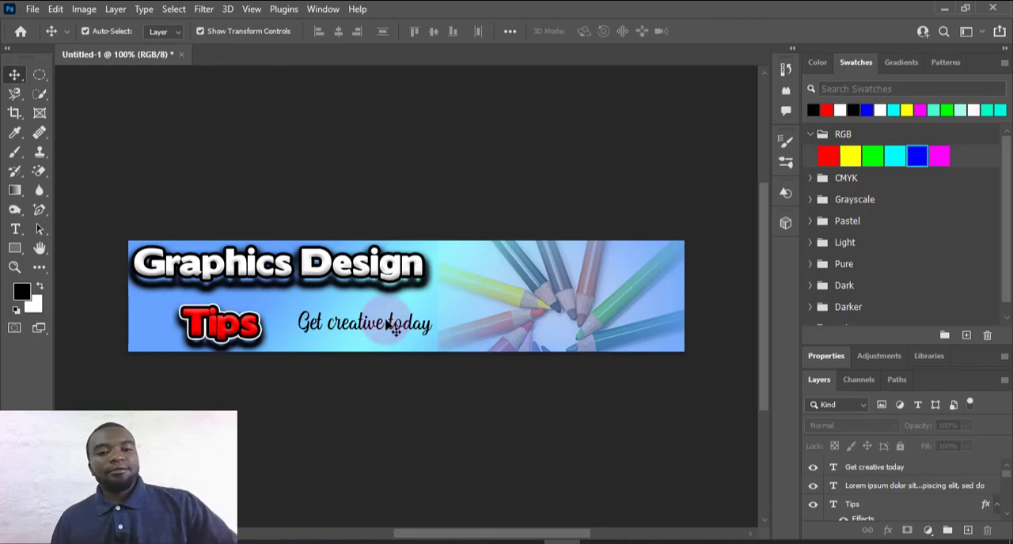
Shift the "Graphics Design" text slightly right and up along the banner's upper edge
left_click_drag(307, 264, 323, 264)
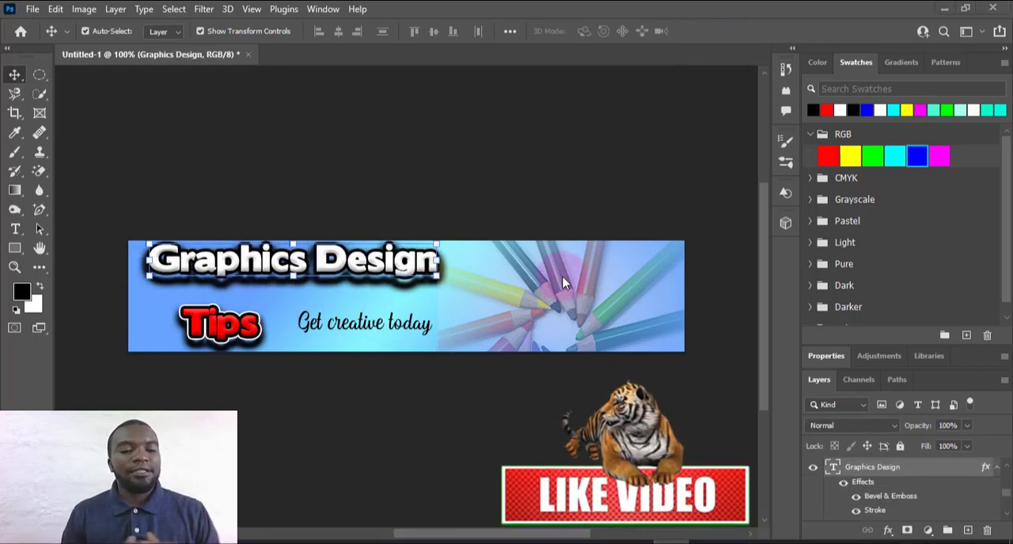